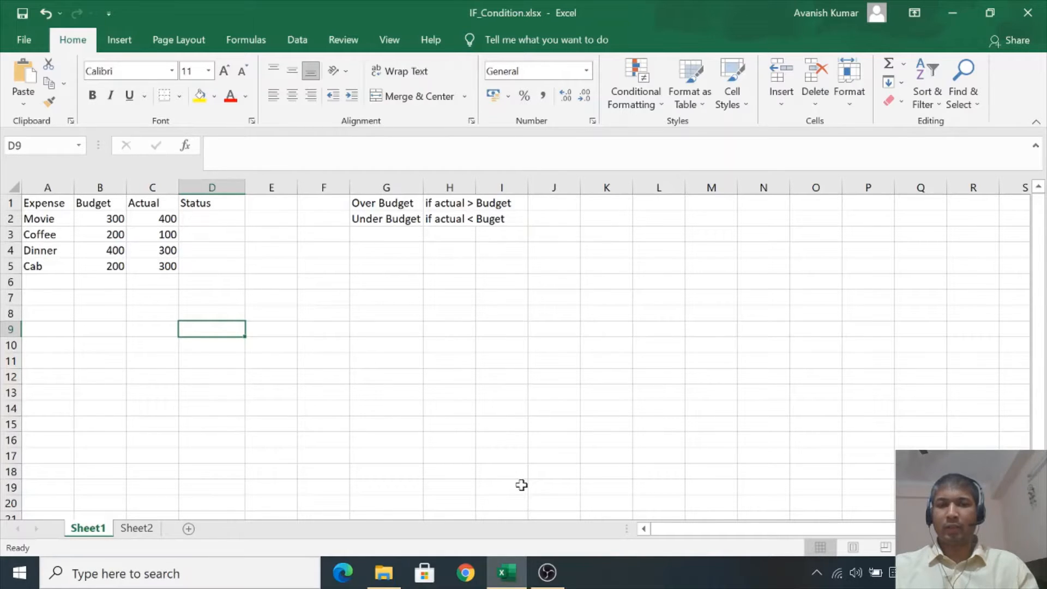
# - Examine the expense names listed in the Expense column of the table
pyautogui.press('Up')
pyautogui.press('Up')
pyautogui.press('Up')
pyautogui.press('Up')
pyautogui.press('Up')
pyautogui.press('Up')
pyautogui.press('Up')
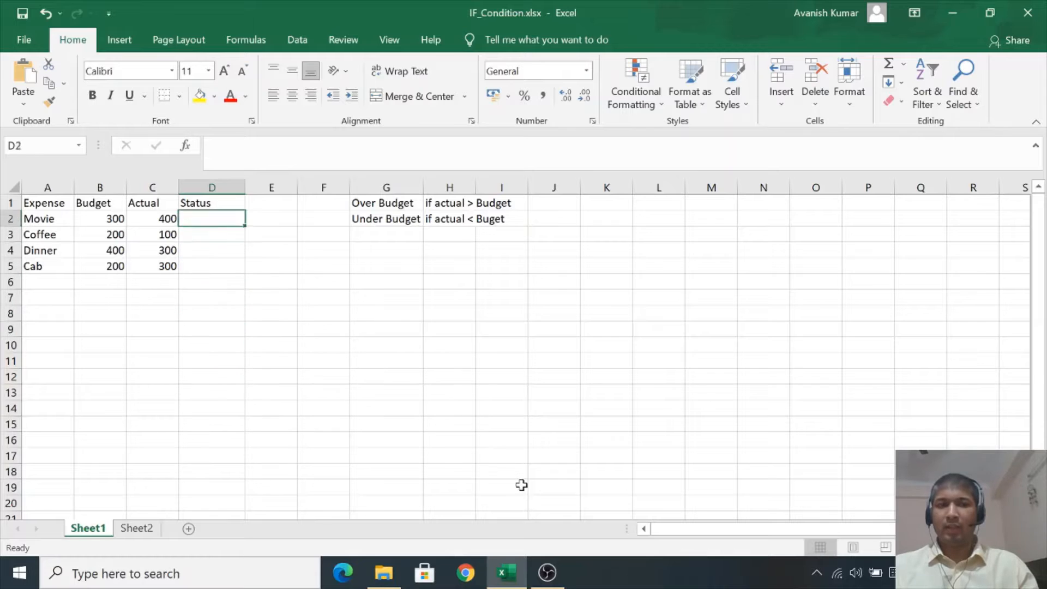
pyautogui.press('Up')
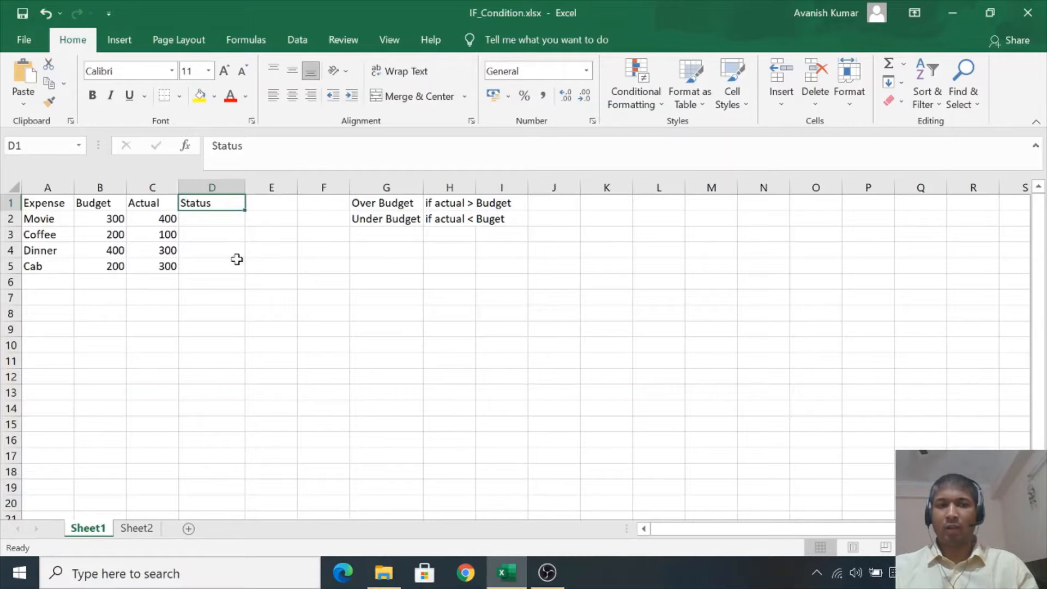
pyautogui.click(61, 187)
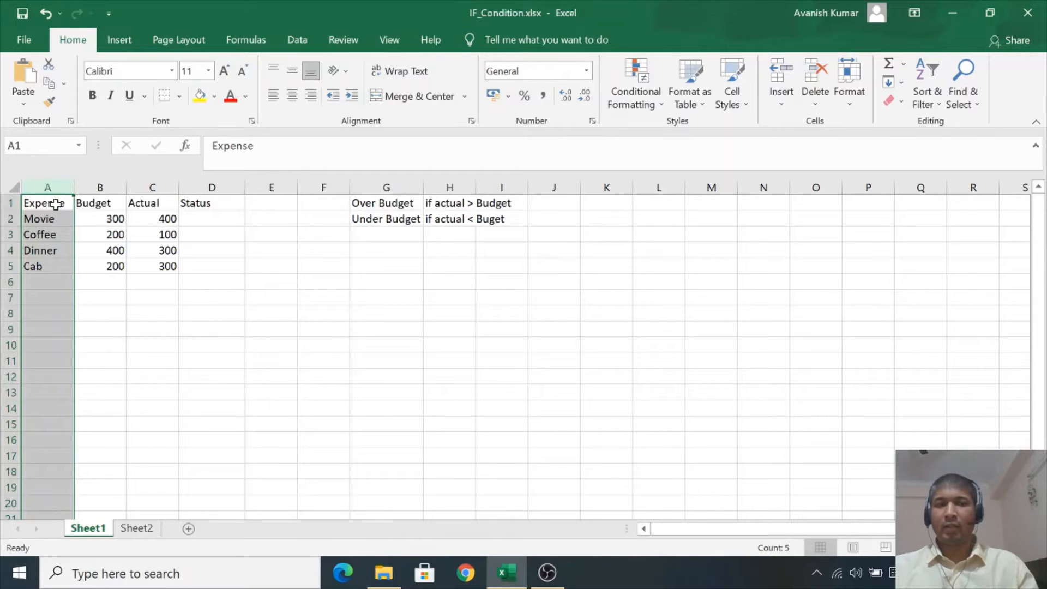
pyautogui.click(57, 203)
pyautogui.click(52, 219)
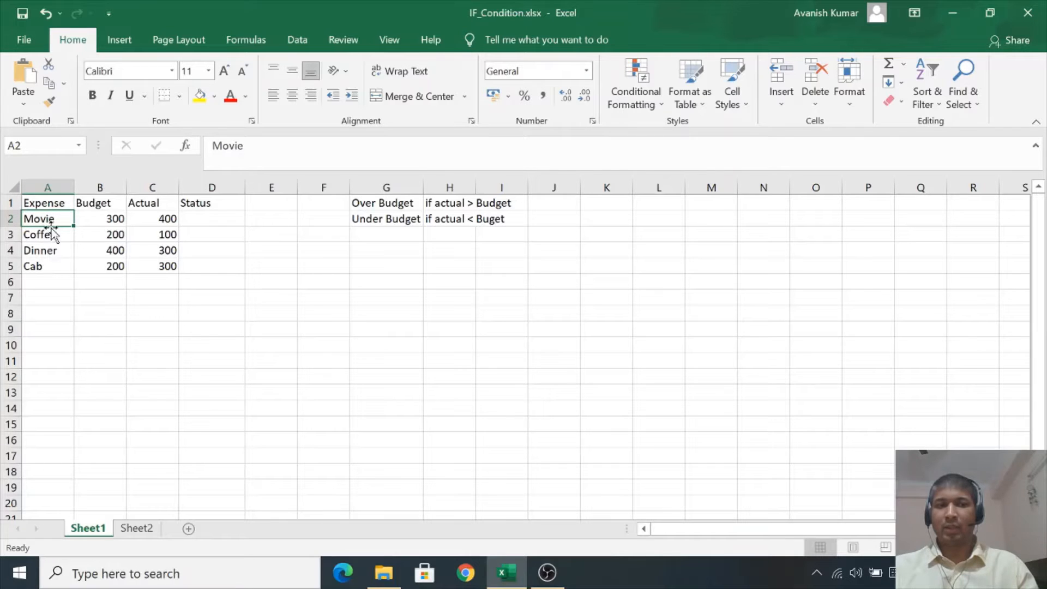
pyautogui.click(48, 236)
pyautogui.click(47, 251)
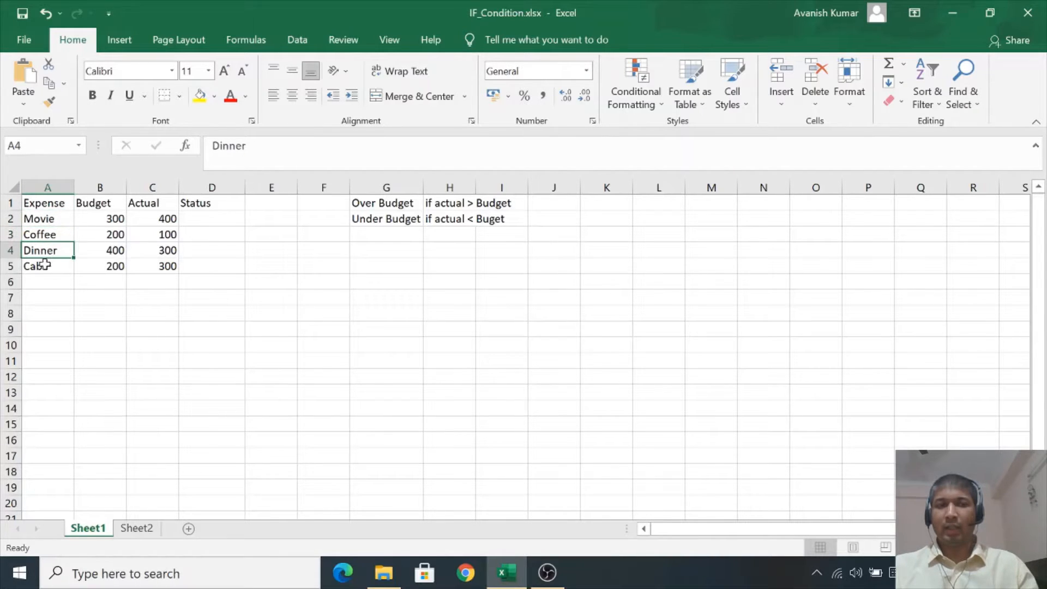
pyautogui.click(43, 266)
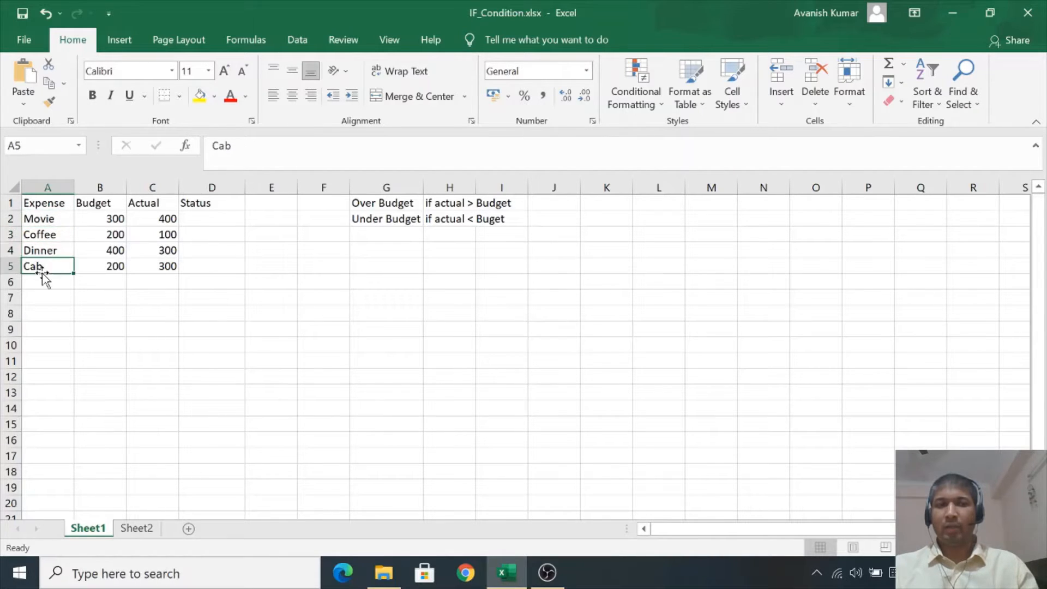
# - Examine the Budget and Actual values for each expense and the Over Budget / Under Budget rules
pyautogui.click(104, 187)
pyautogui.click(108, 204)
pyautogui.click(107, 218)
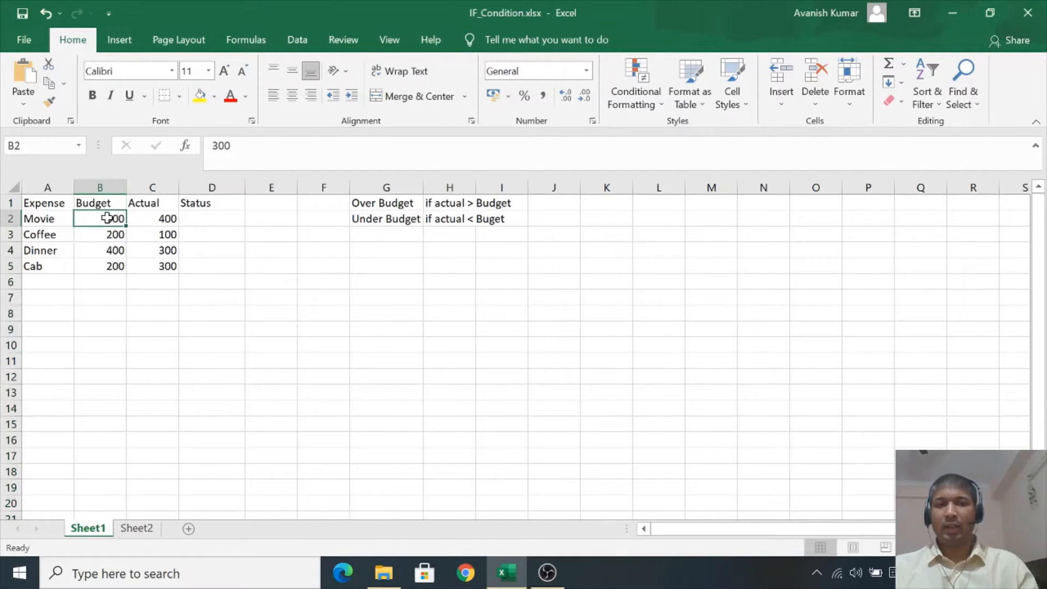
pyautogui.click(98, 235)
pyautogui.click(101, 250)
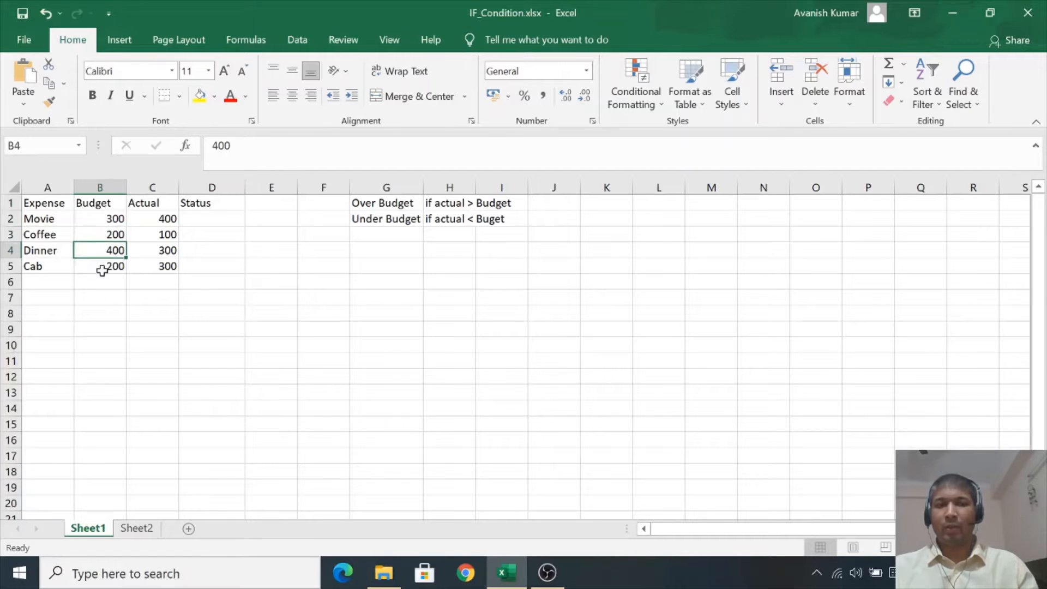
pyautogui.click(102, 268)
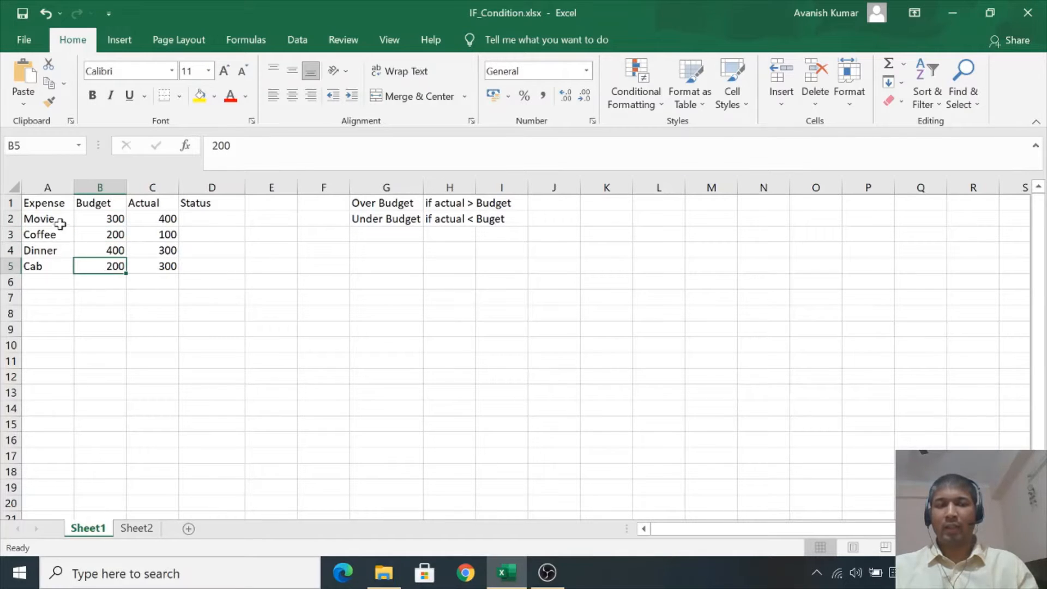
pyautogui.click(152, 219)
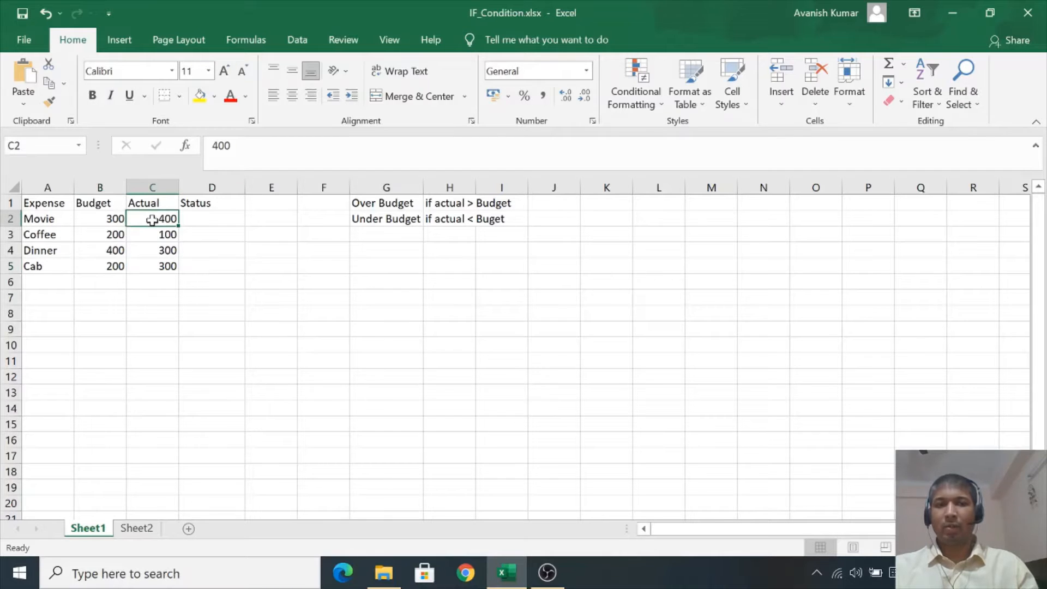
pyautogui.click(153, 234)
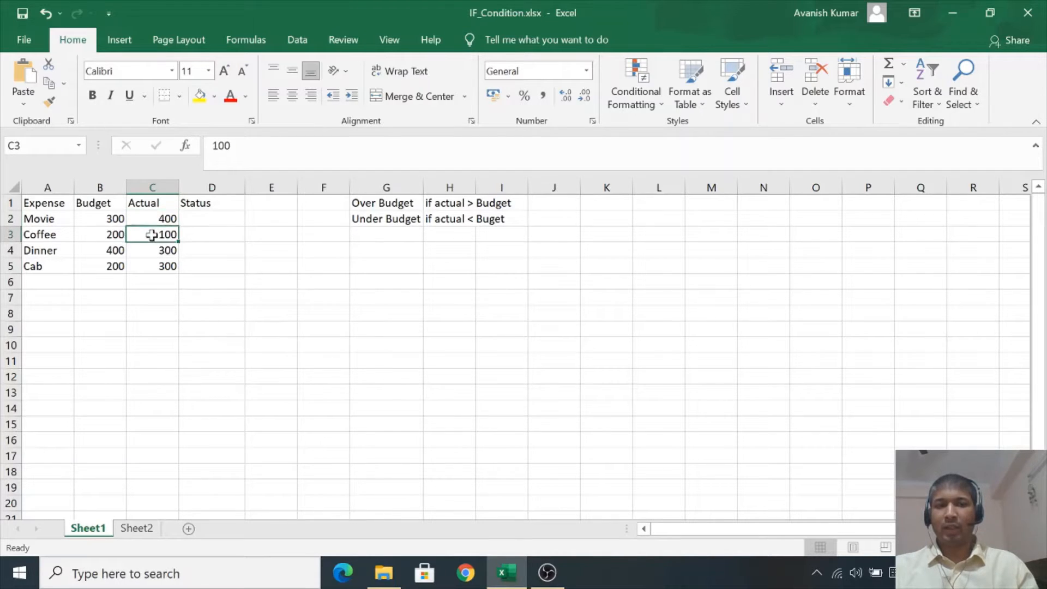
pyautogui.click(152, 252)
pyautogui.click(151, 268)
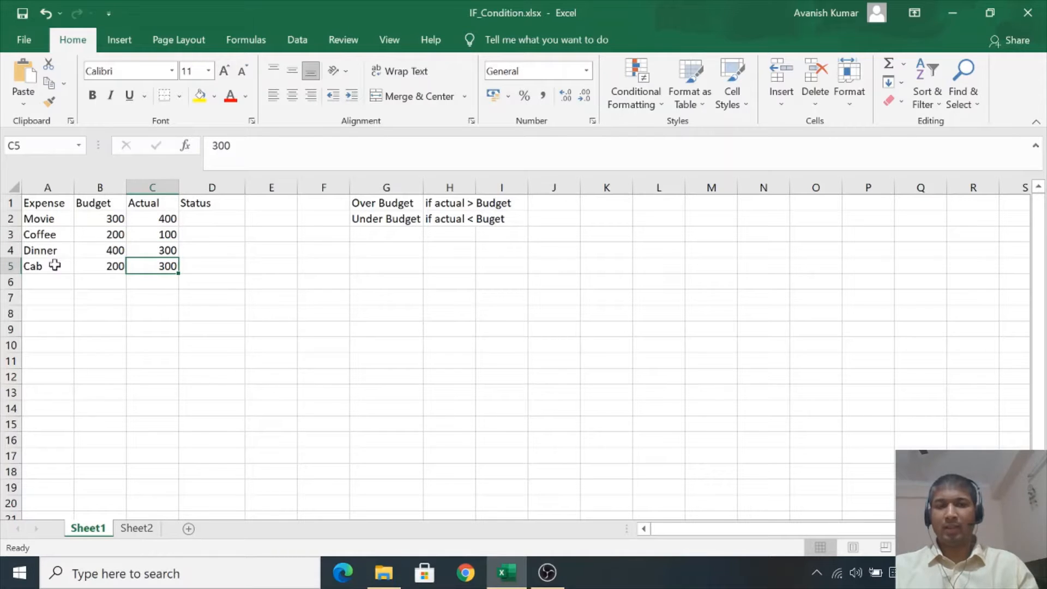
pyautogui.click(383, 207)
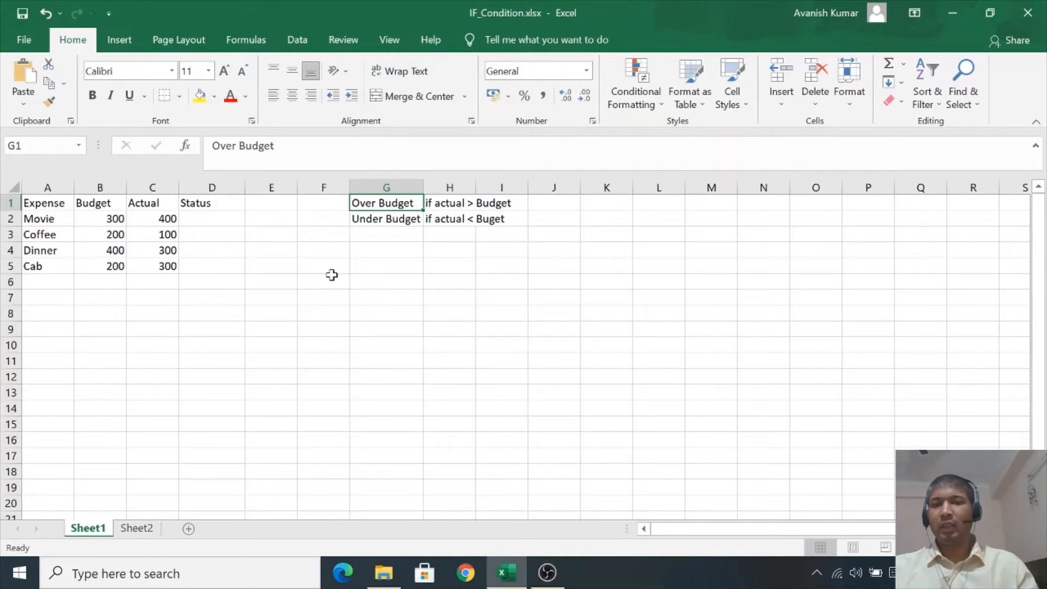
# - Enter the formula =IF(C2>B2,"Over Budget","Under Budget") in the first Status cell, D2
pyautogui.click(211, 218)
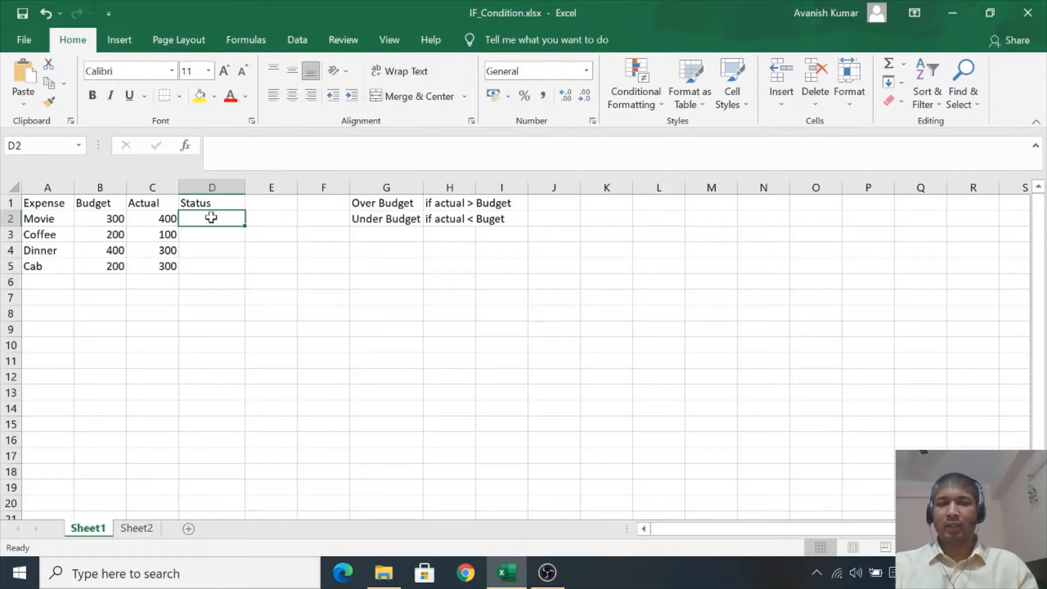
pyautogui.write('=')
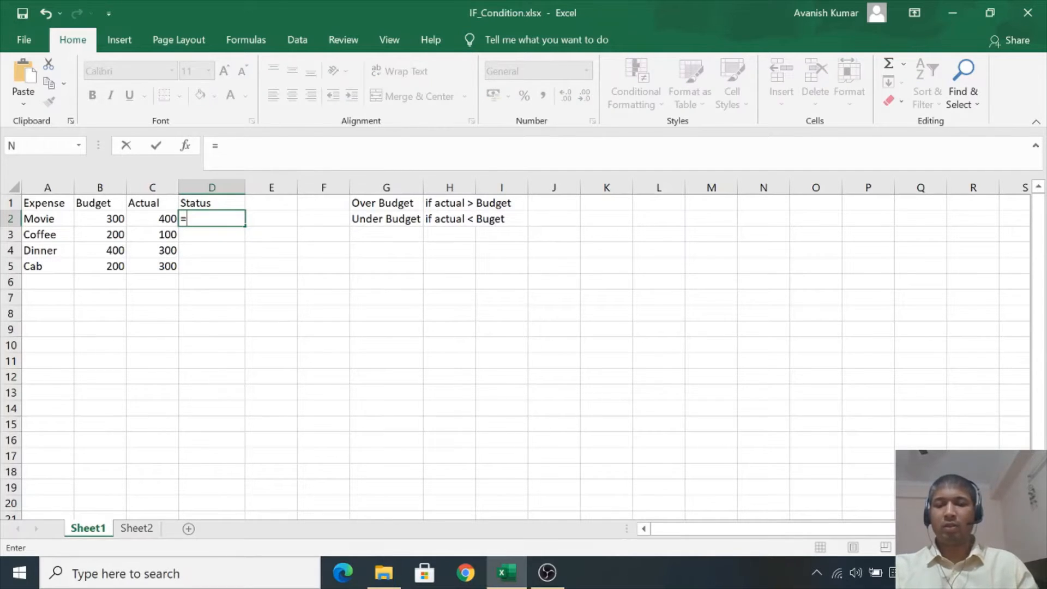
pyautogui.write('if')
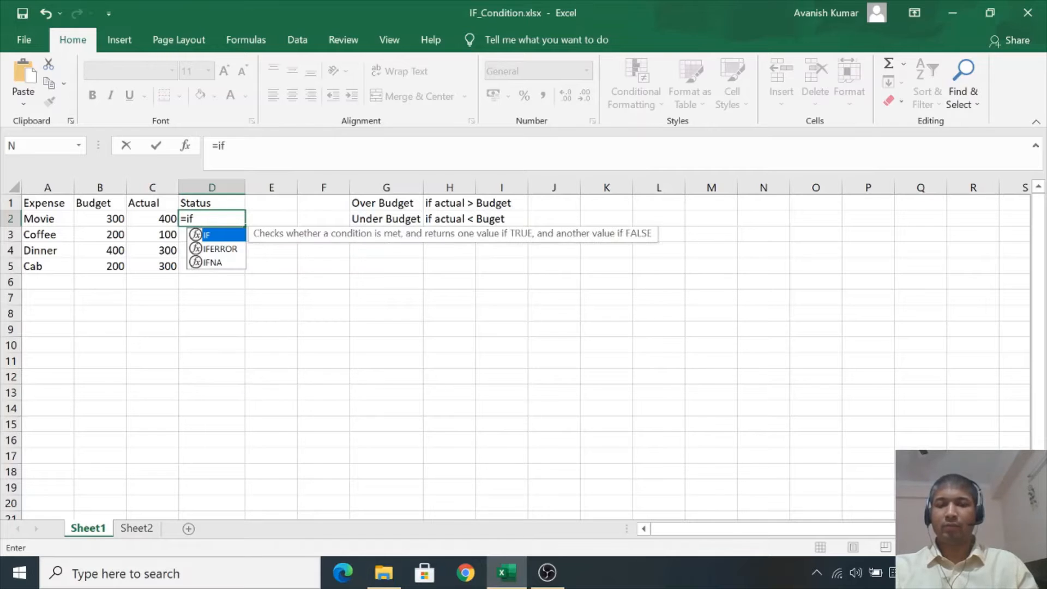
pyautogui.write('(')
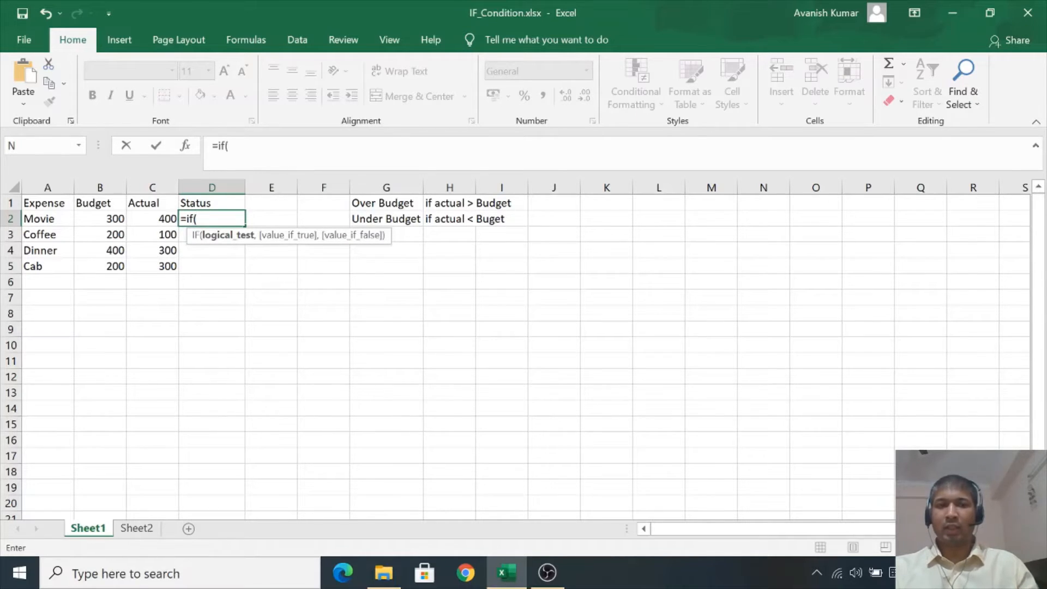
pyautogui.click(165, 216)
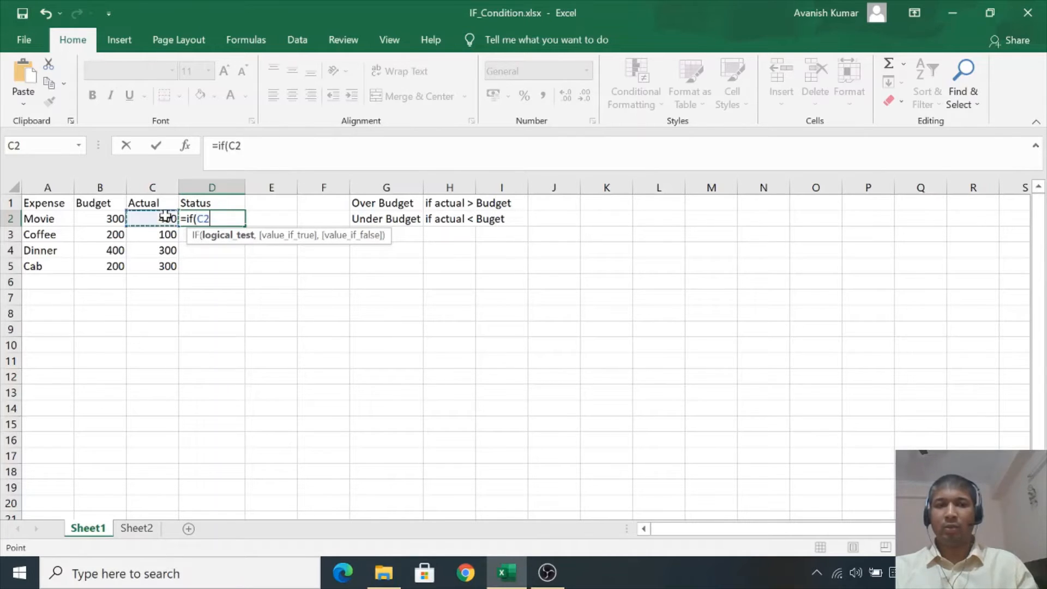
pyautogui.write('>')
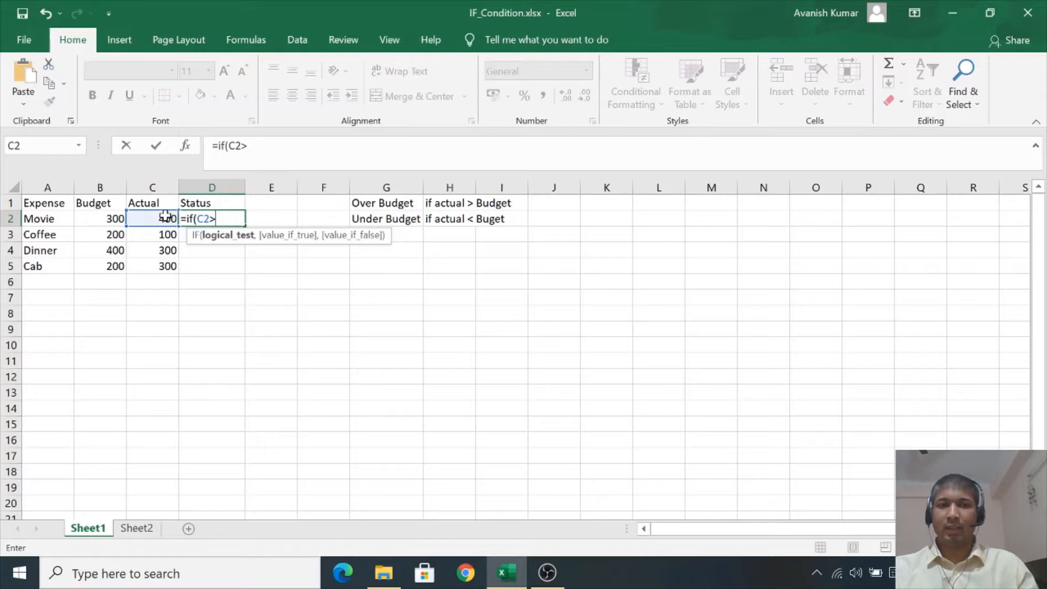
pyautogui.click(102, 220)
pyautogui.write(',"')
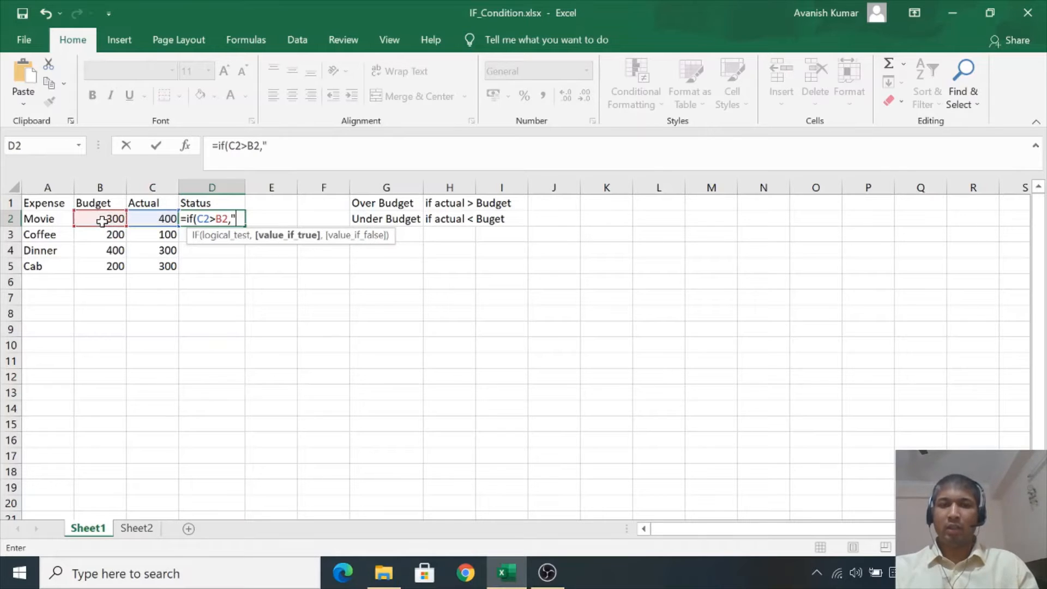
pyautogui.write('Over')
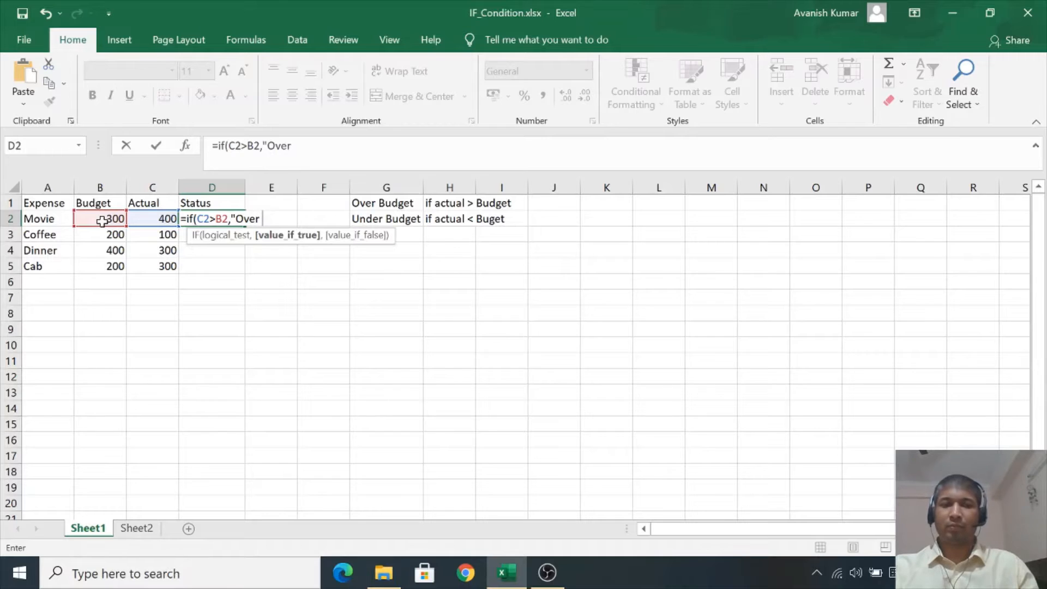
pyautogui.write(' Bu')
pyautogui.press('BackSpace')
pyautogui.write('u')
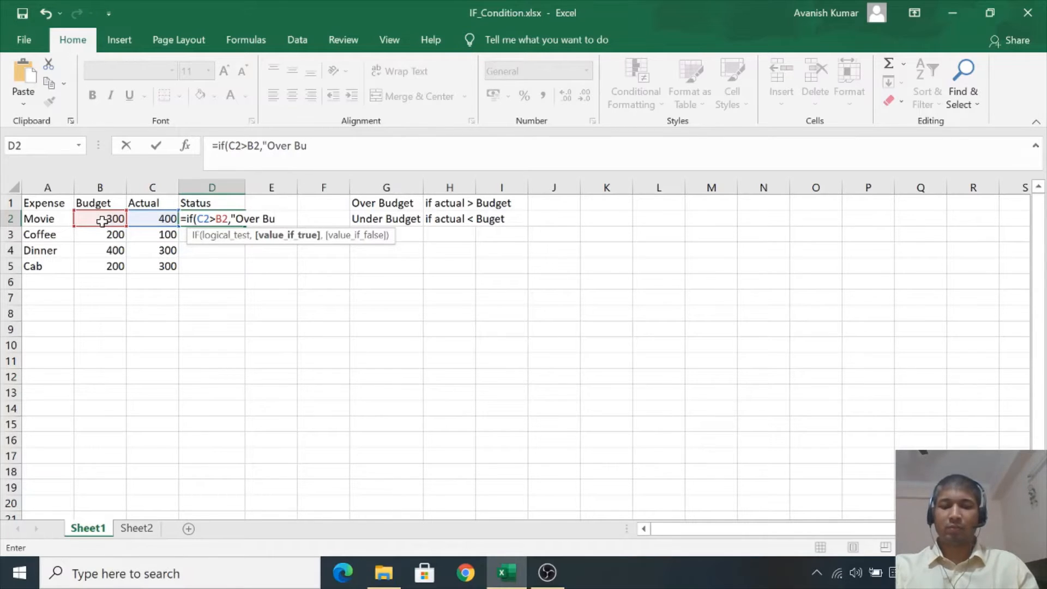
pyautogui.write('dget"')
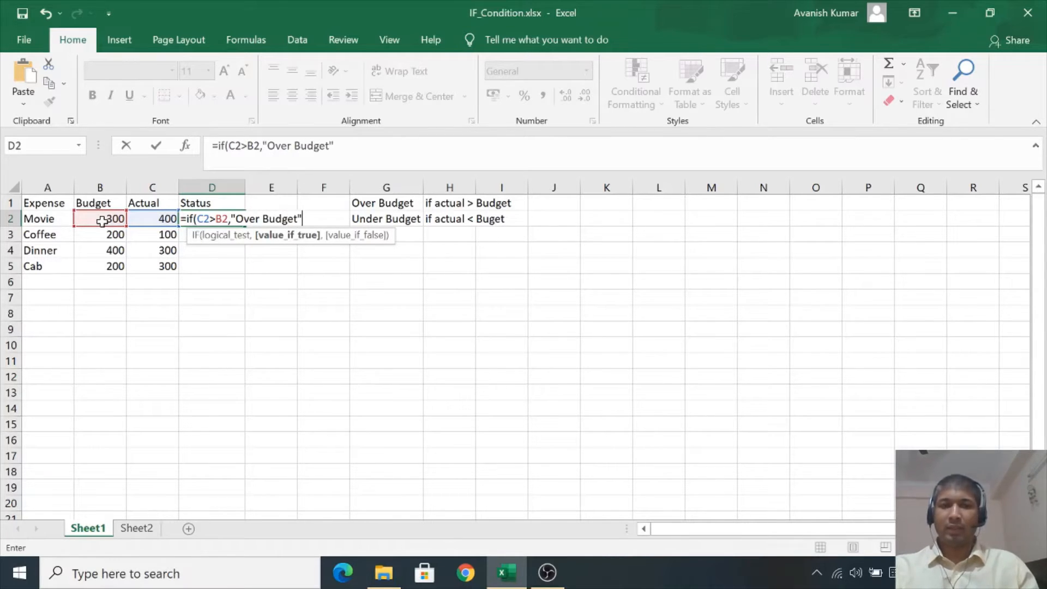
pyautogui.write(',')
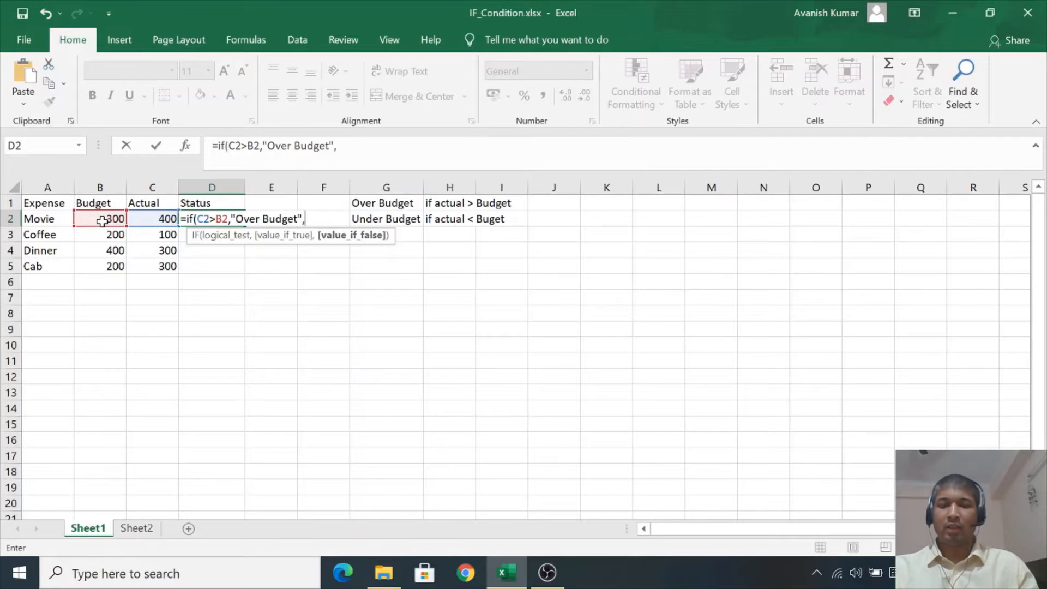
pyautogui.write('"')
pyautogui.write('Un')
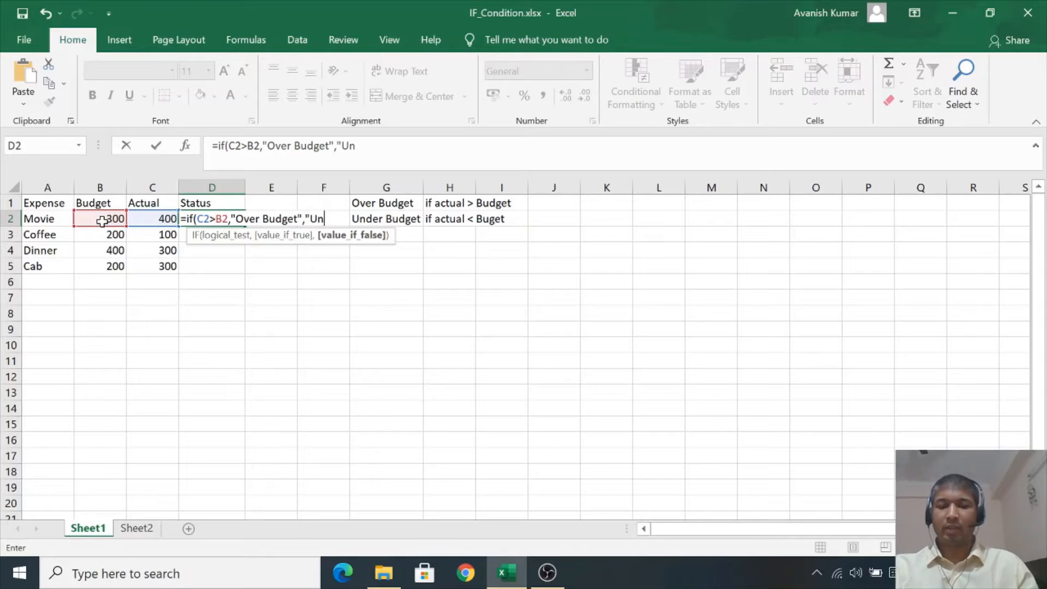
pyautogui.write('der Bu')
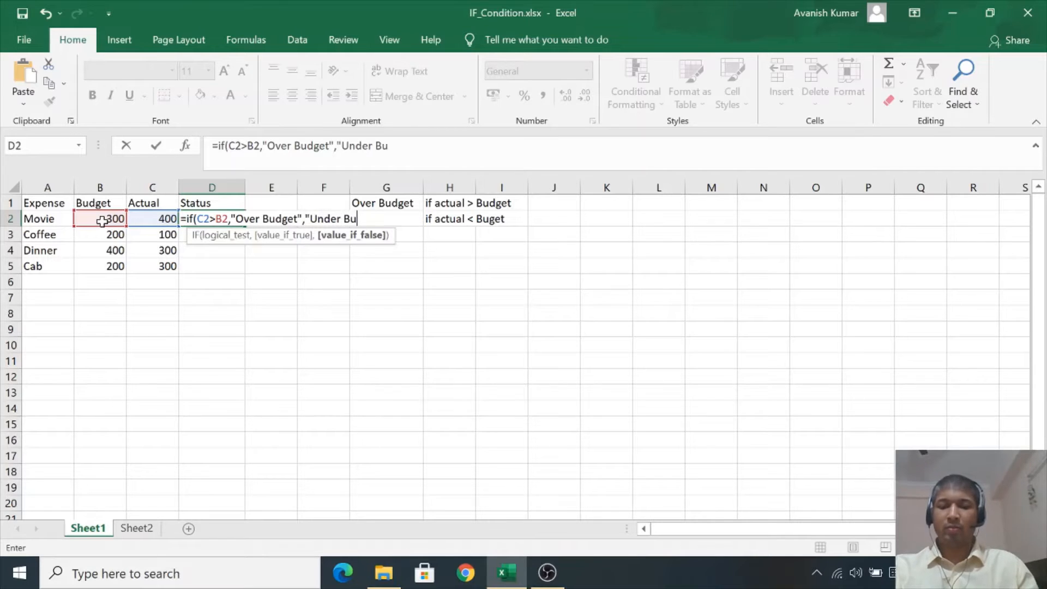
pyautogui.write('dget"')
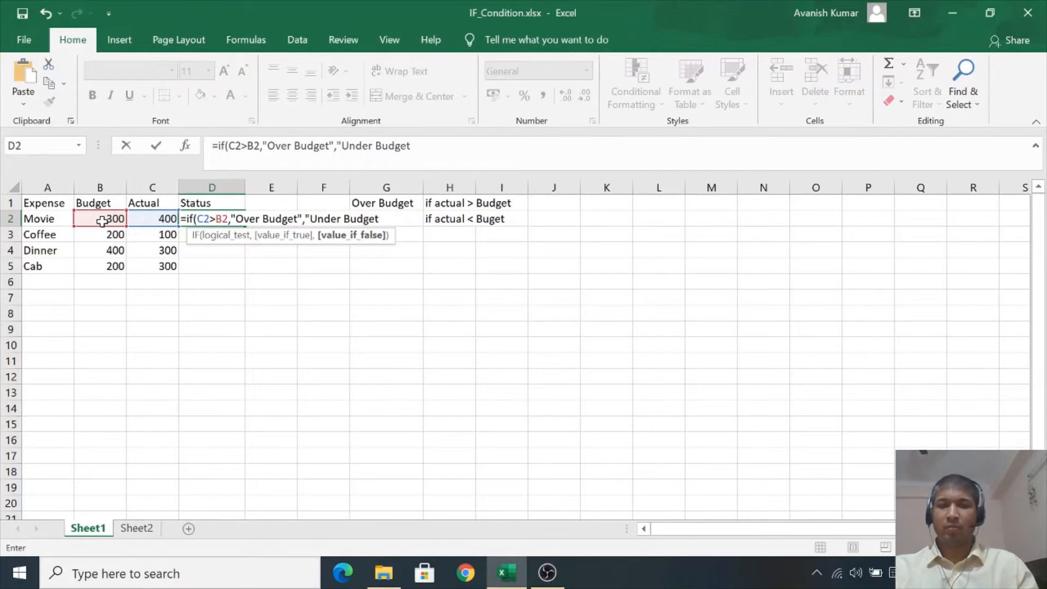
pyautogui.write(')')
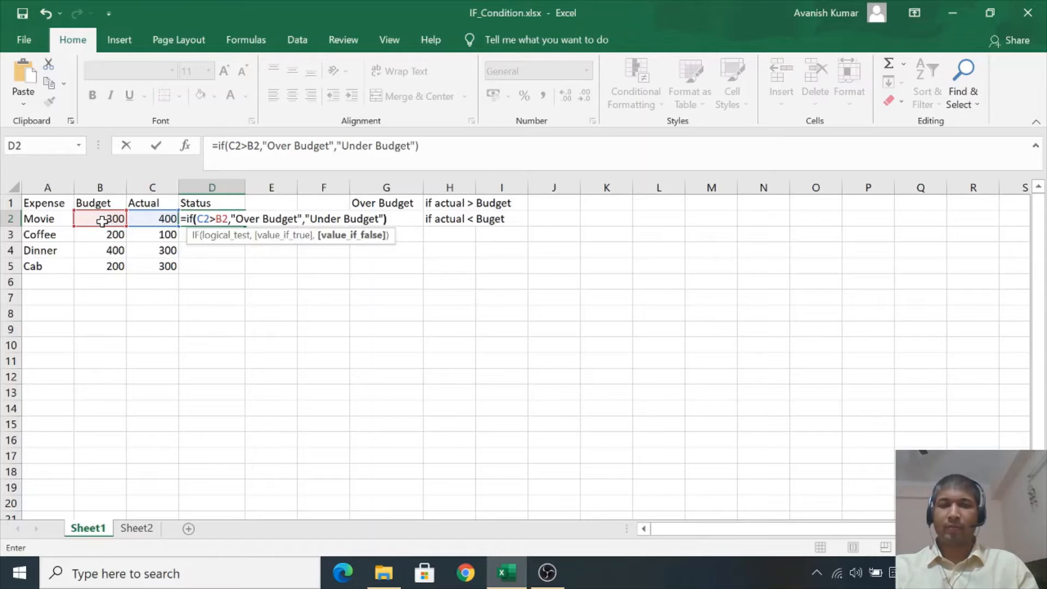
pyautogui.press('Return')
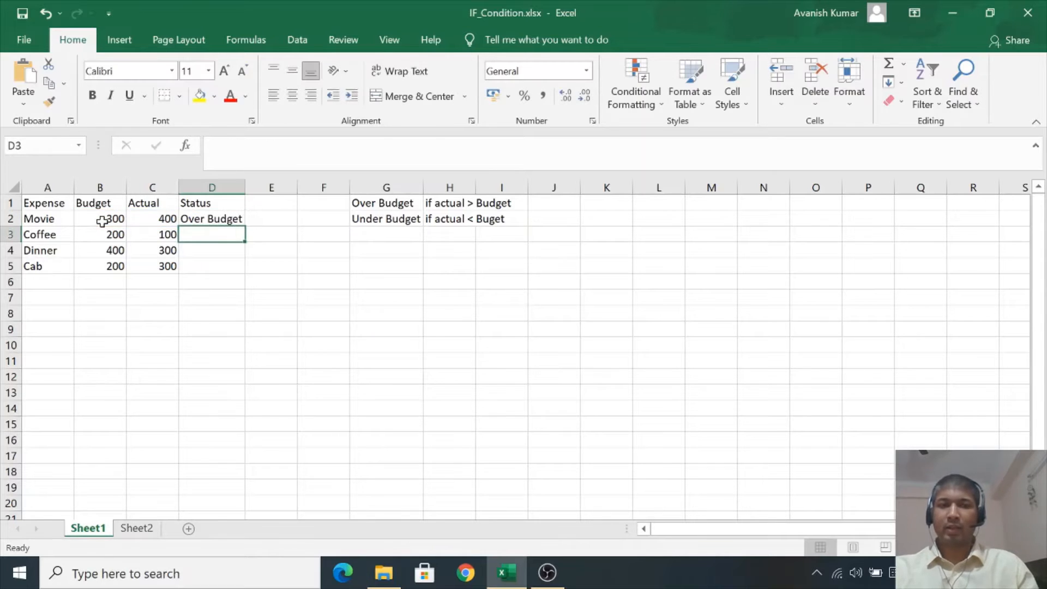
# - Fill the Status formula down from D2 to D5 for the remaining expenses
pyautogui.click(214, 219)
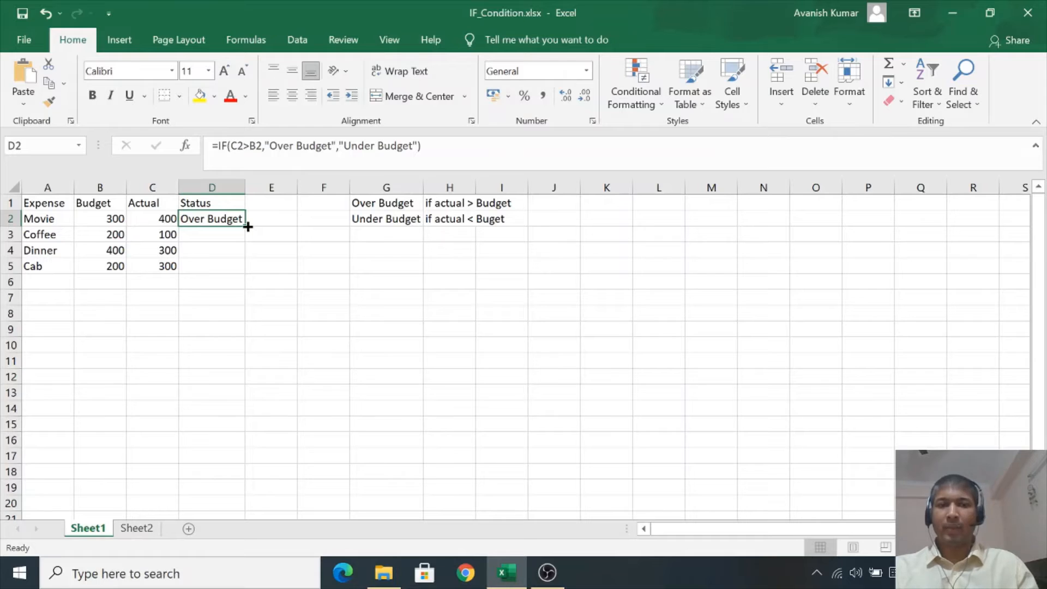
pyautogui.moveTo(247, 227); pyautogui.dragTo(247, 278)
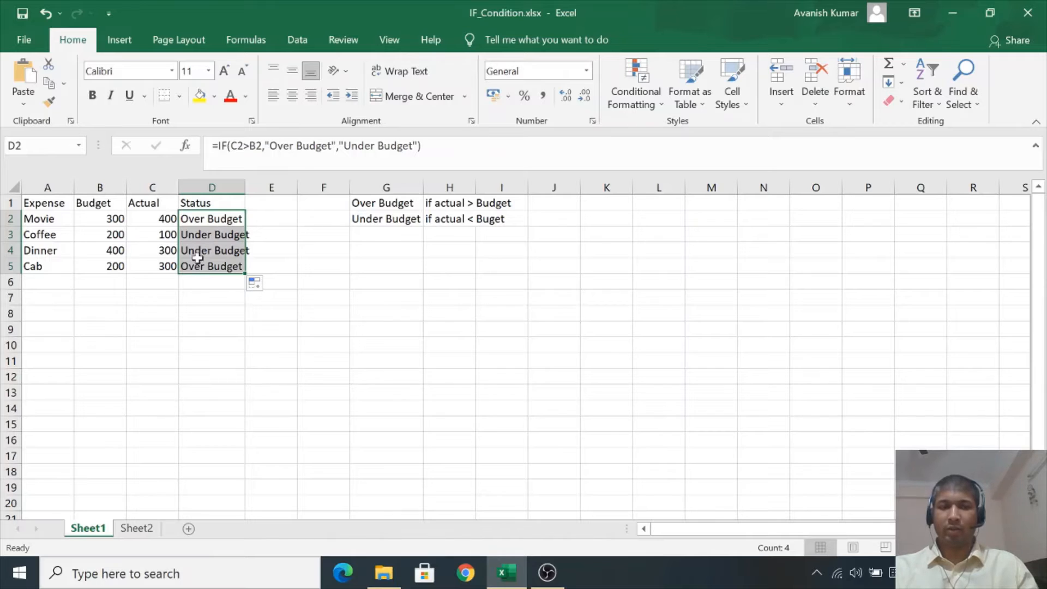
# - Compare the Budget and Actual values of each row against its Status result
pyautogui.click(70, 220)
pyautogui.press('Right')
pyautogui.press('Right')
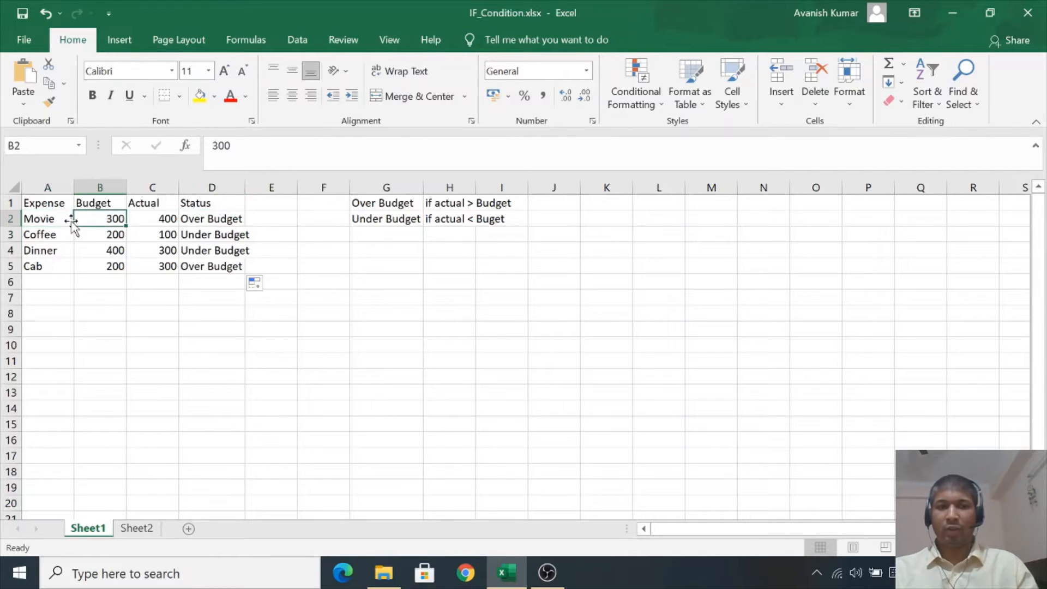
pyautogui.press('Left')
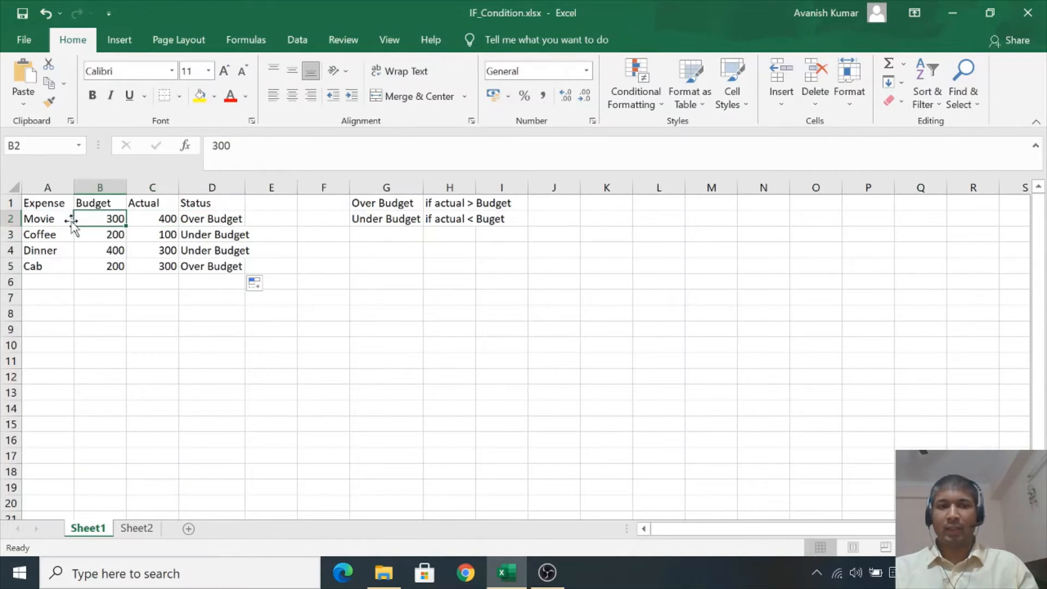
pyautogui.press('Right')
pyautogui.press('Down')
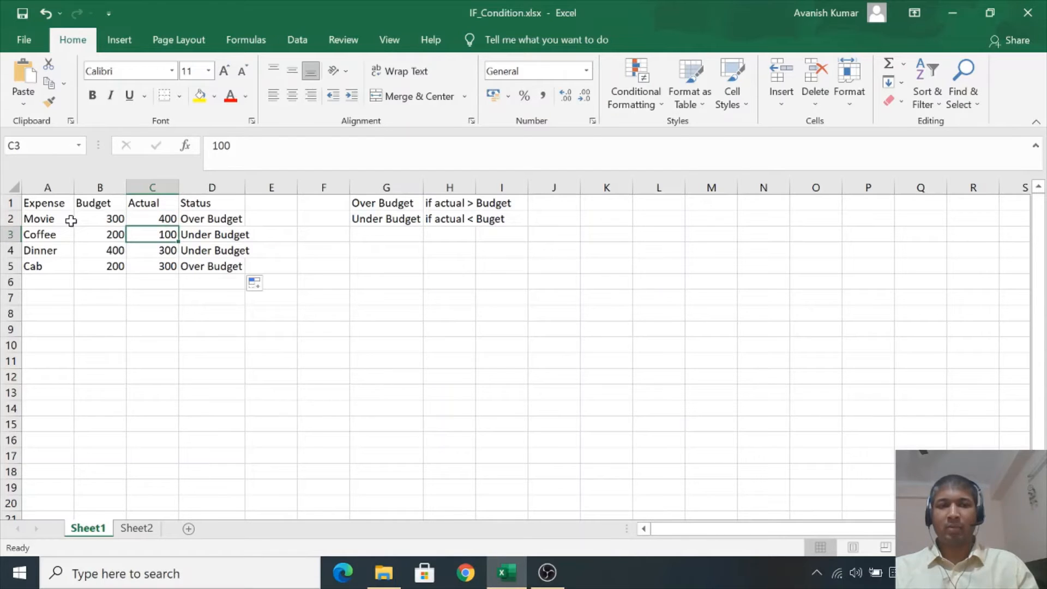
pyautogui.press('Left')
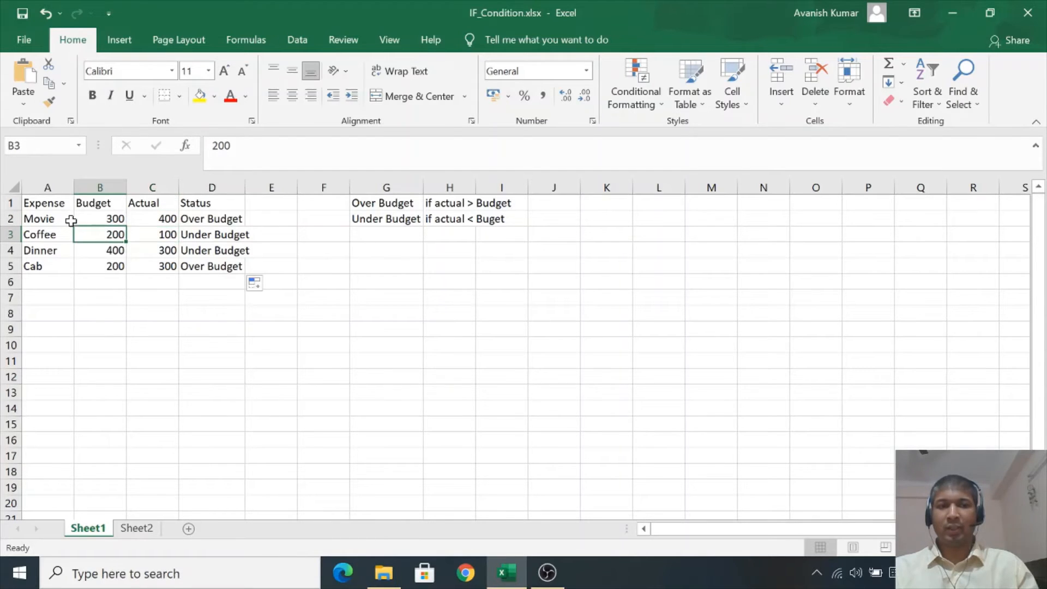
# - Step through the Budget and Actual values of the remaining expense rows once more
pyautogui.press('Down')
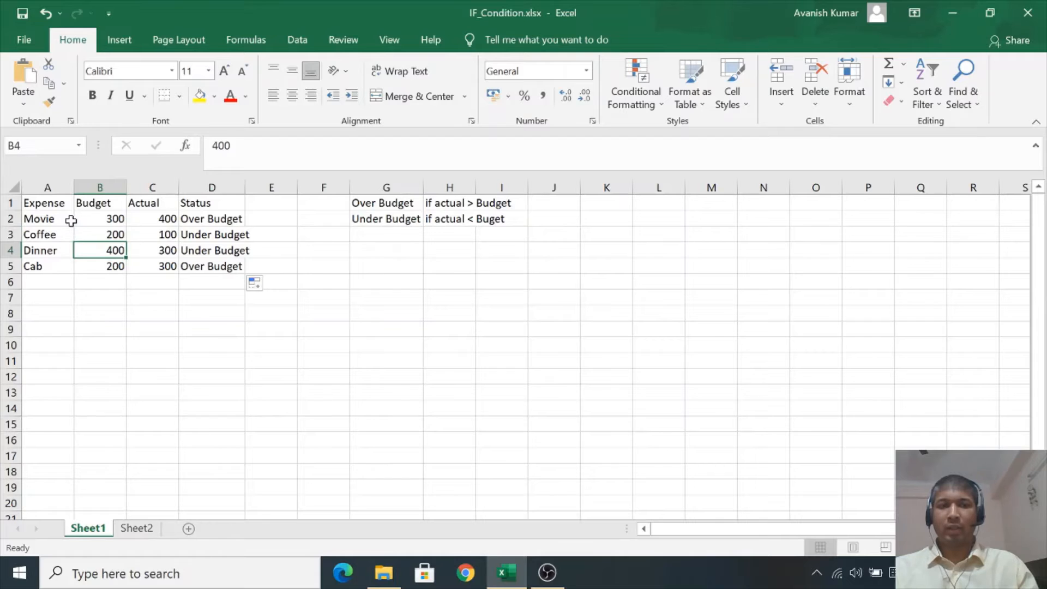
pyautogui.press('Right')
pyautogui.press('Left')
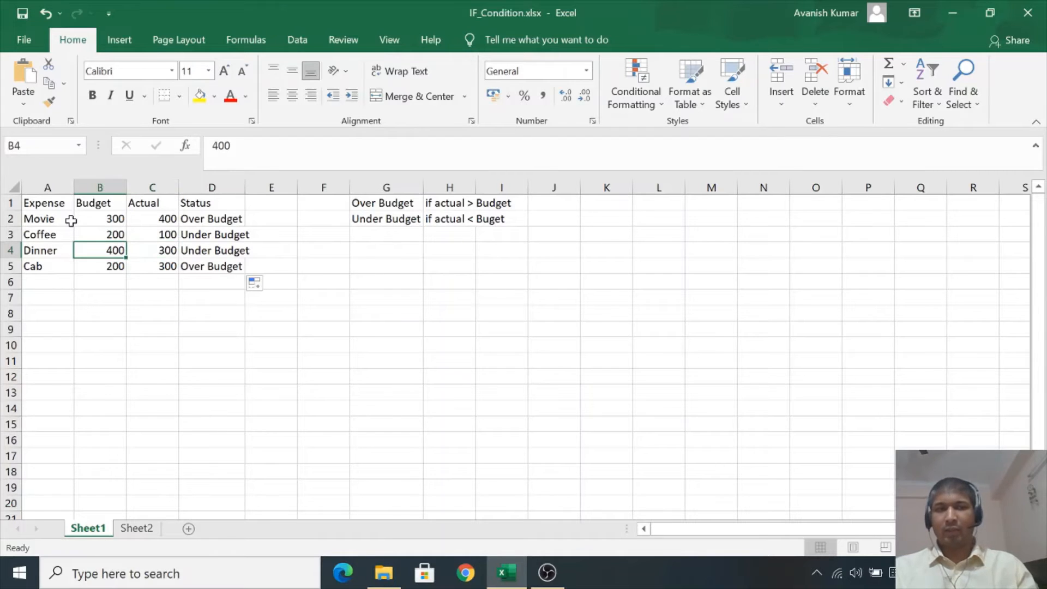
pyautogui.press('Down')
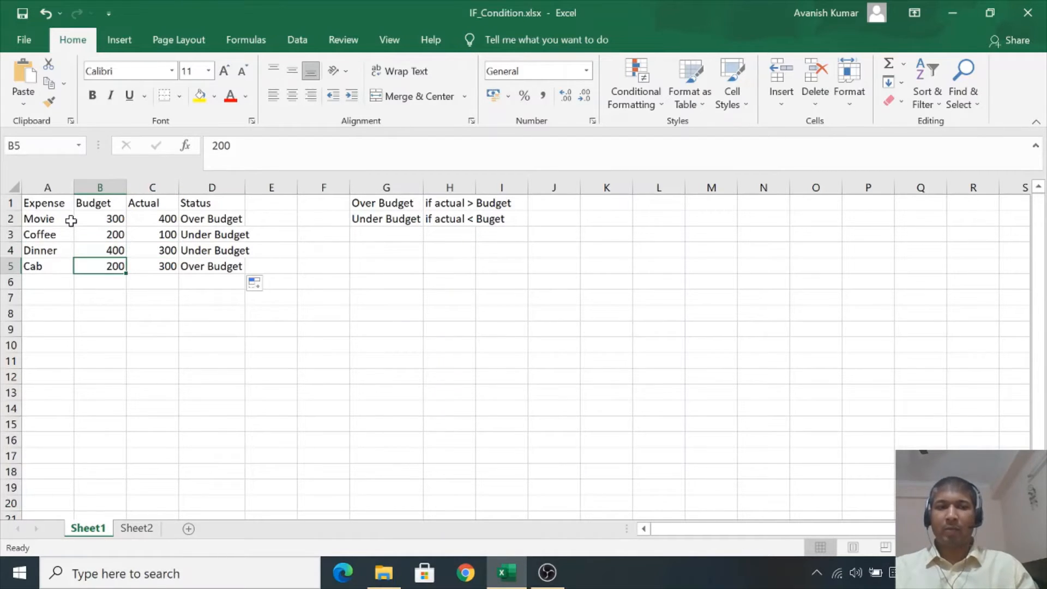
pyautogui.press('Right')
pyautogui.press('Left')
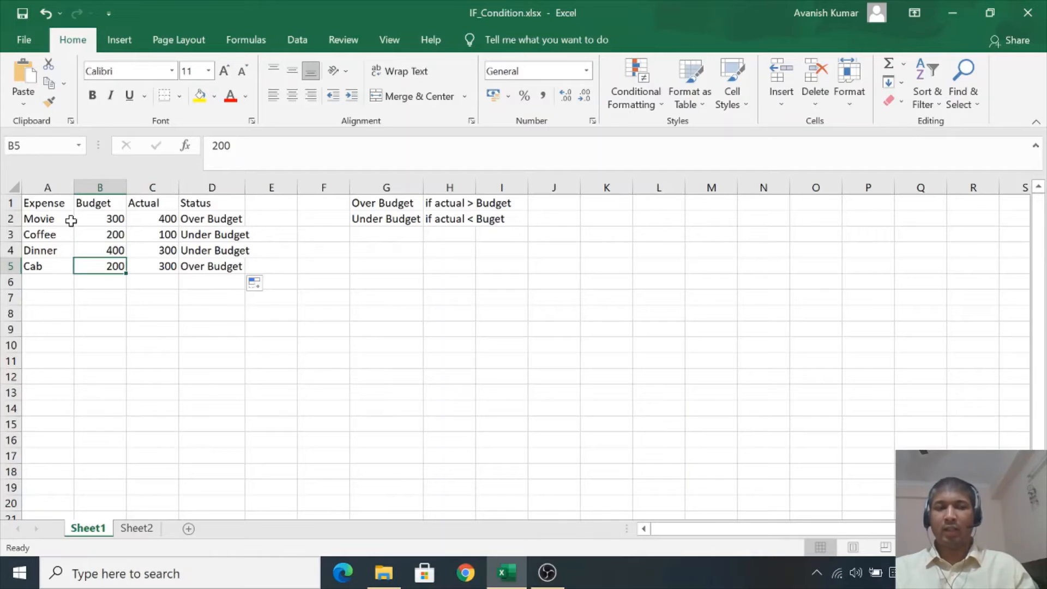
pyautogui.press('Right')
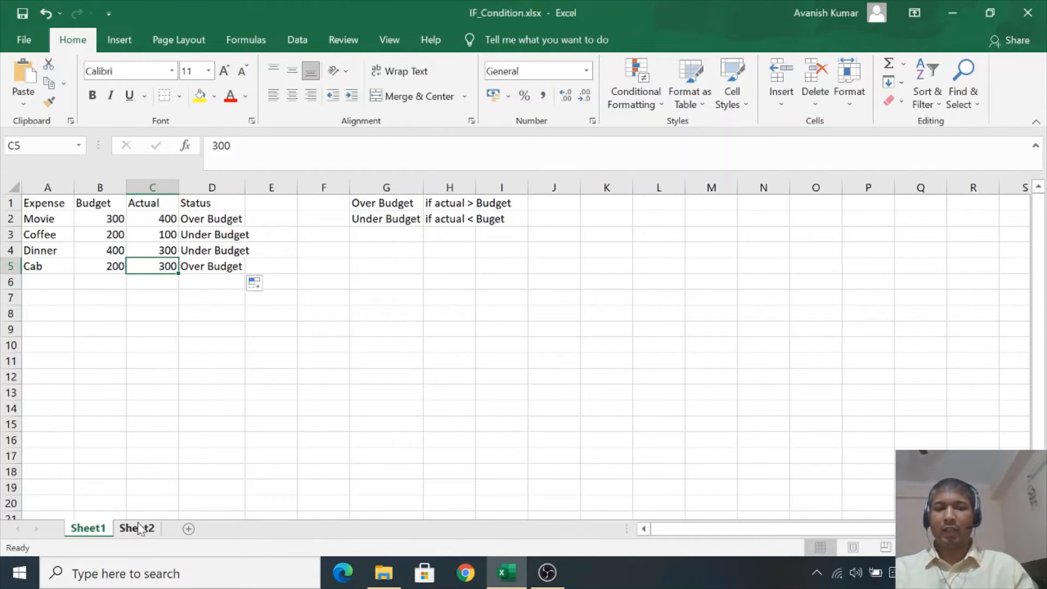
# - Switch to Sheet2 and examine the students' Marks, the Grade column and the letter grade thresholds table
pyautogui.click(136, 528)
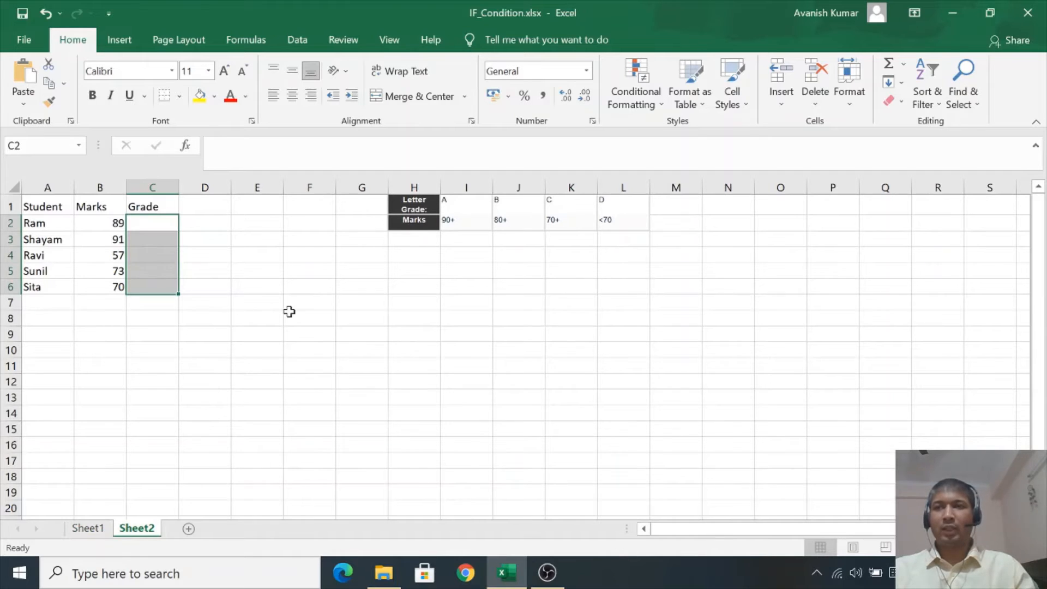
pyautogui.click(159, 221)
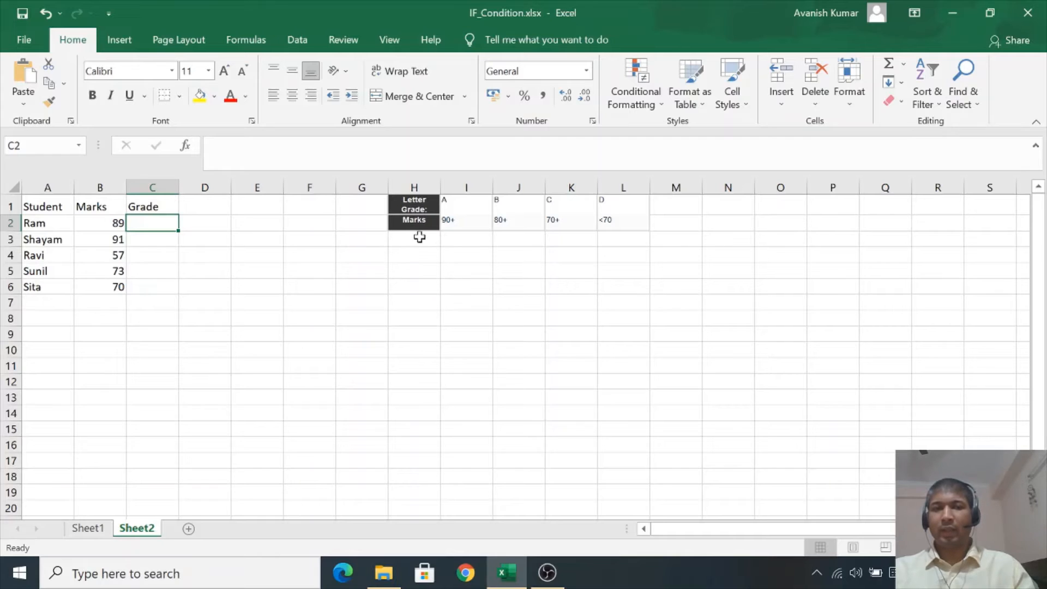
pyautogui.click(42, 187)
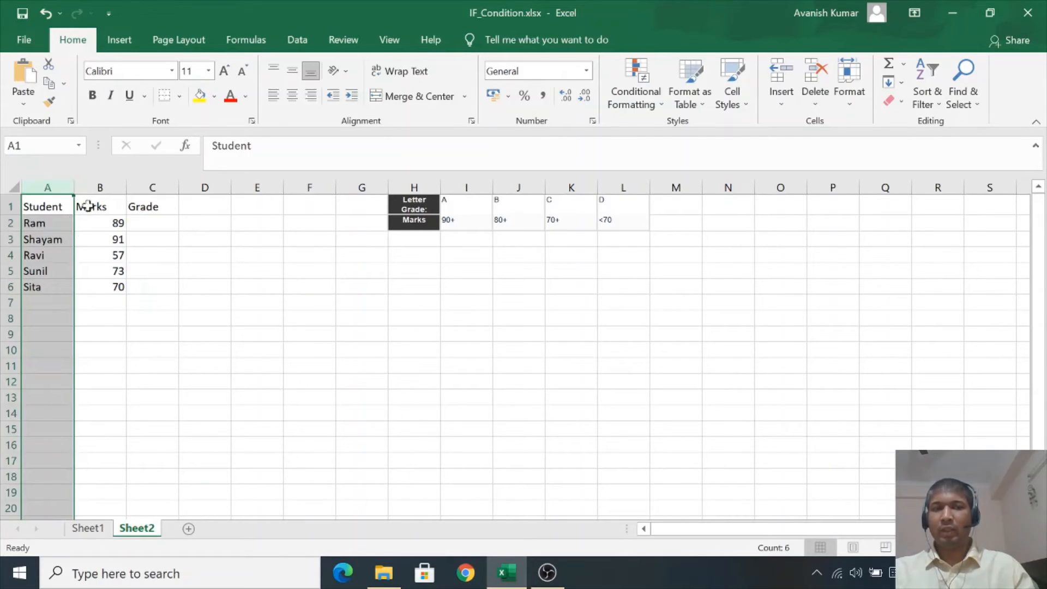
pyautogui.click(97, 188)
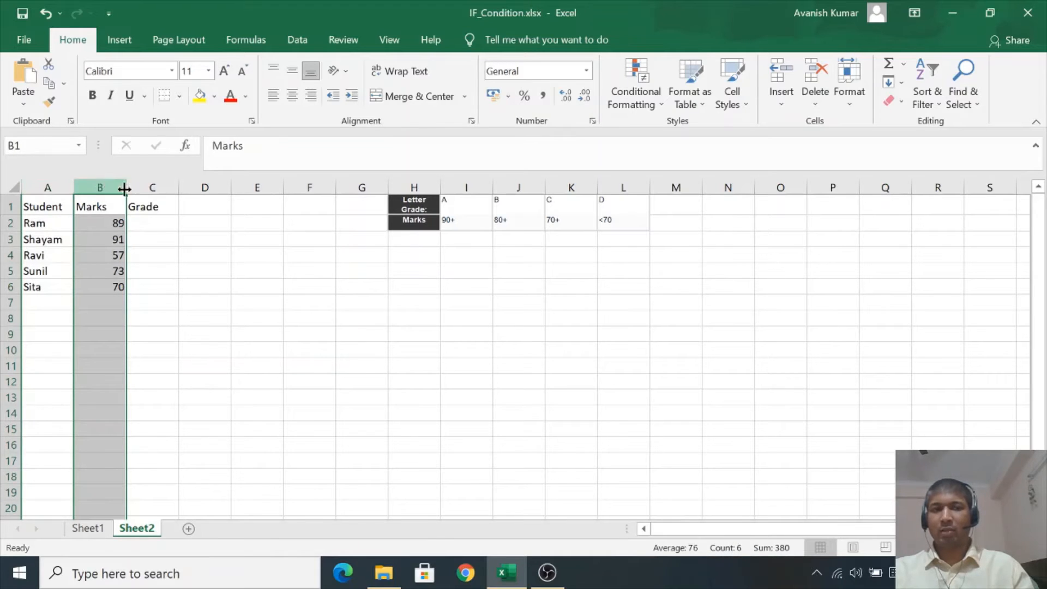
pyautogui.click(144, 185)
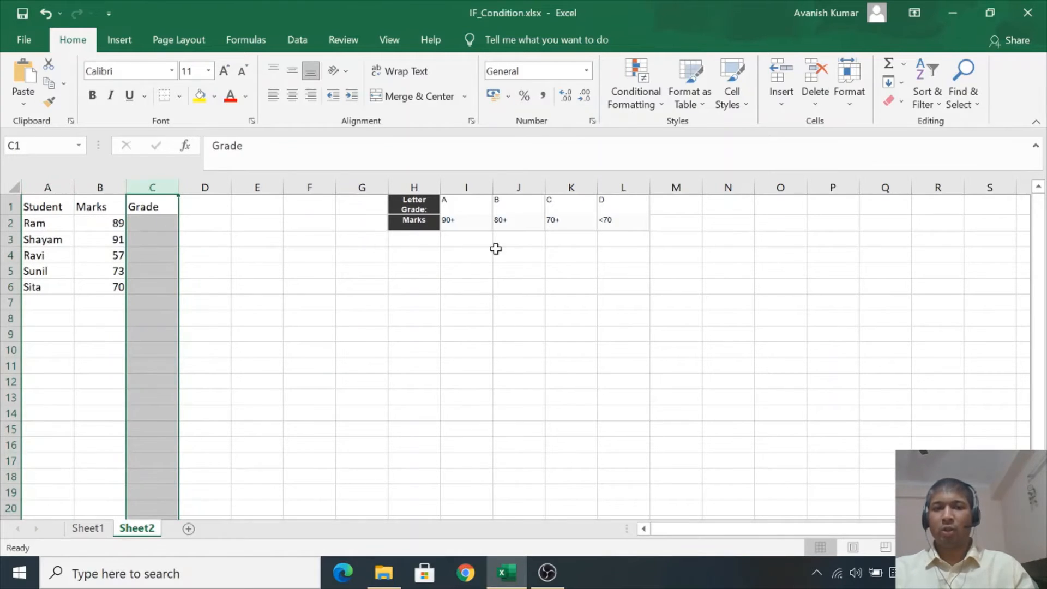
pyautogui.click(475, 268)
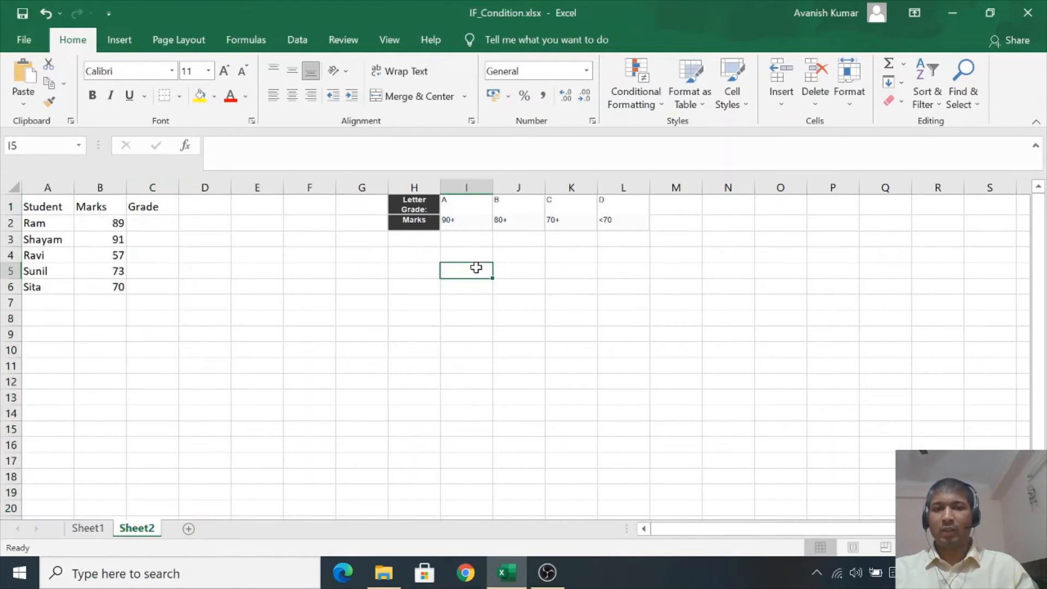
pyautogui.click(419, 225)
pyautogui.press('Right')
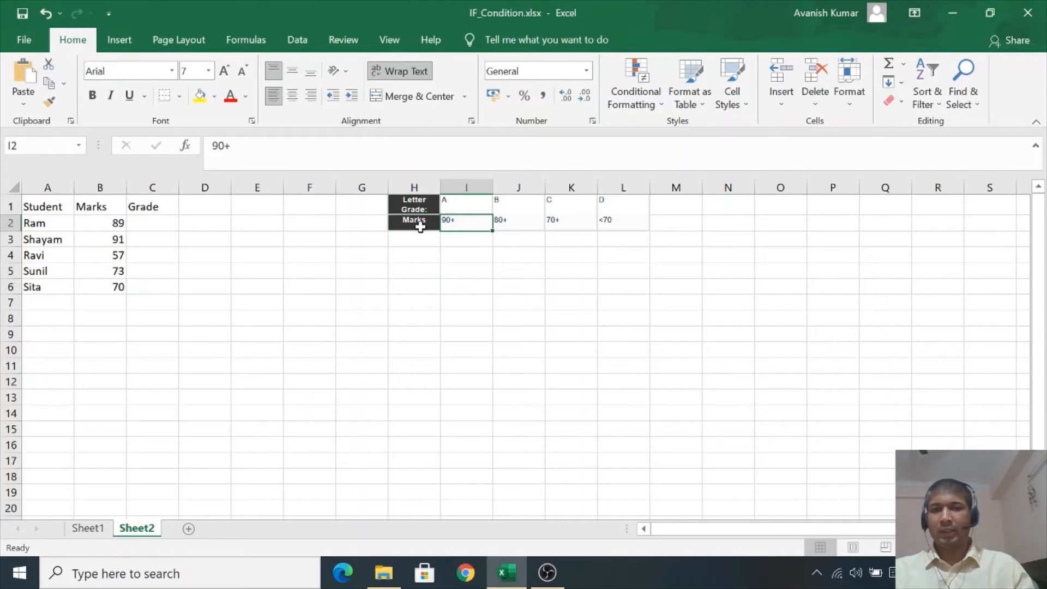
pyautogui.press('Right')
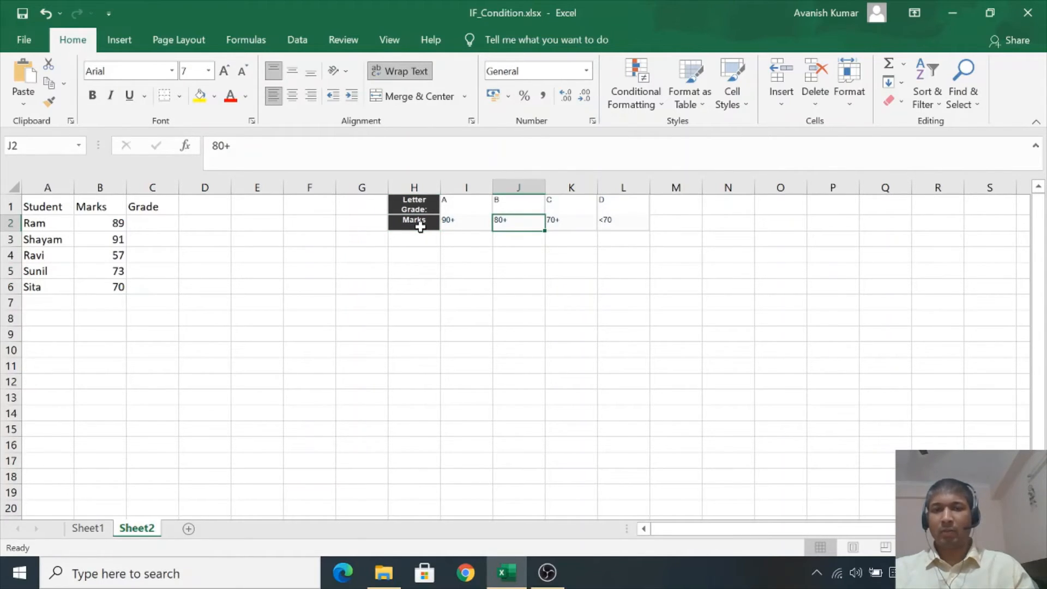
pyautogui.press('Right')
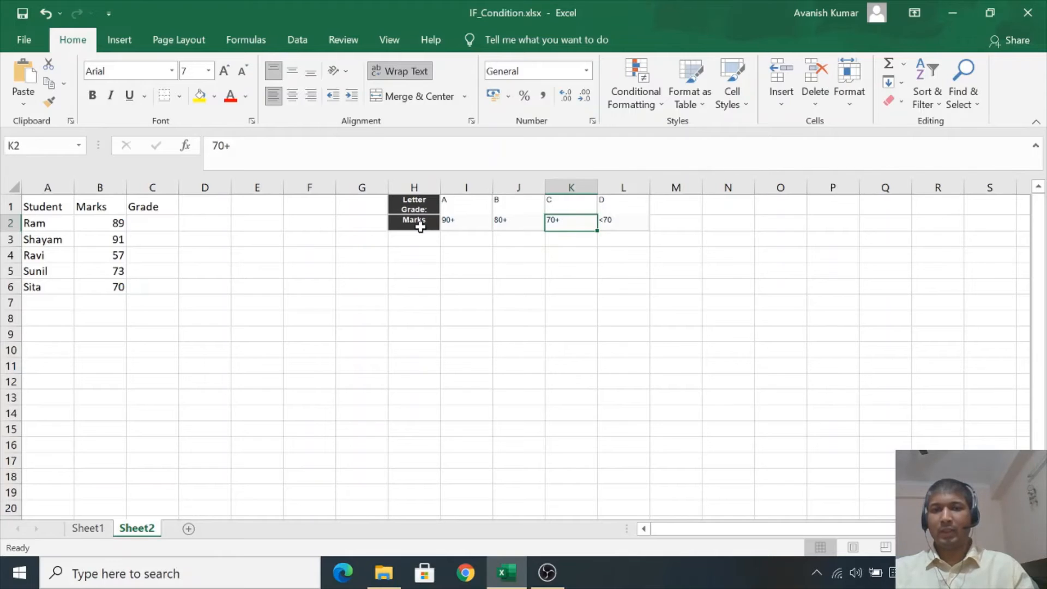
pyautogui.press('Right')
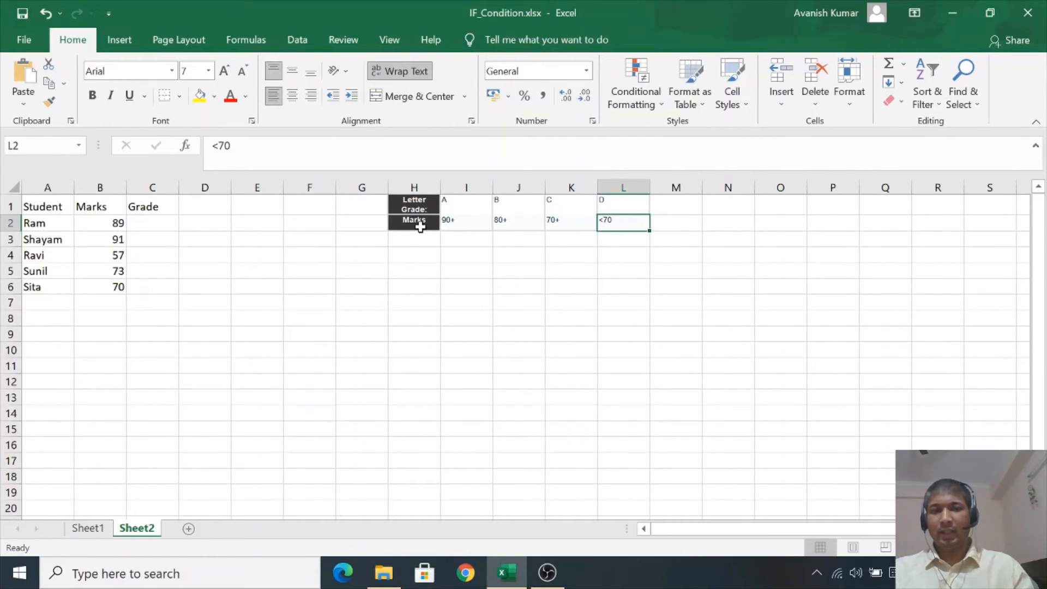
pyautogui.press('Left')
pyautogui.press('Left')
pyautogui.press('Left')
pyautogui.press('Left')
pyautogui.press('Left')
pyautogui.press('Left')
pyautogui.press('Left')
pyautogui.press('Left')
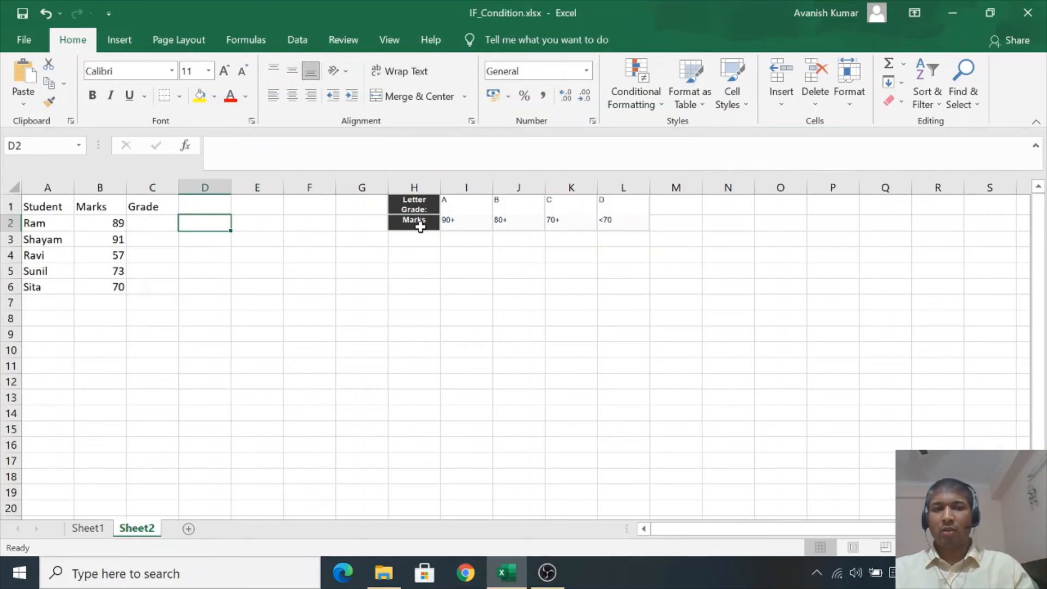
pyautogui.press('Left')
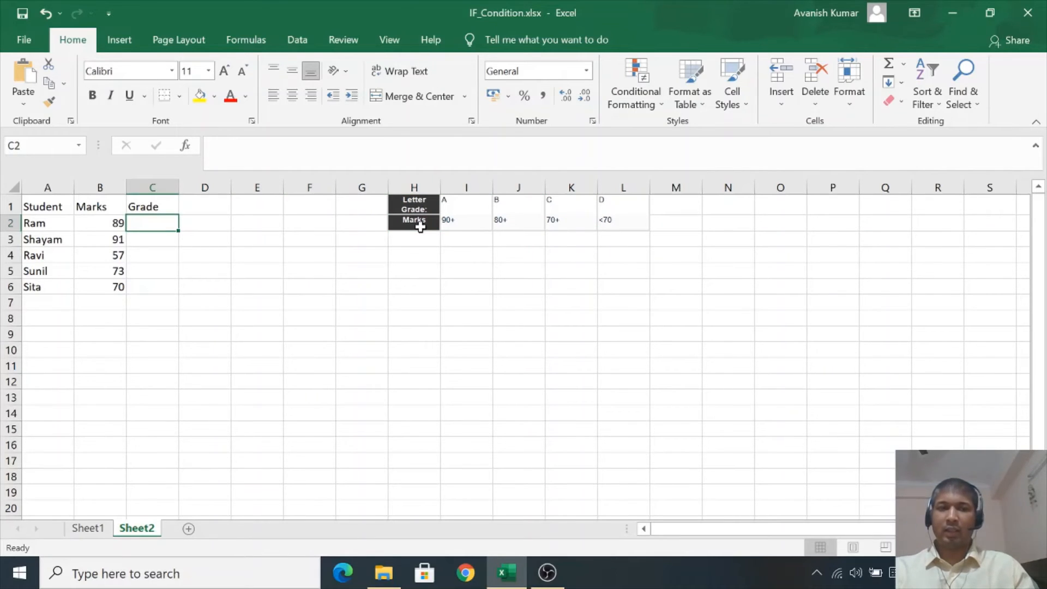
# - Start a Grade formula in C2 with an IF that returns "A" when B2 is greater than 90
pyautogui.write('=')
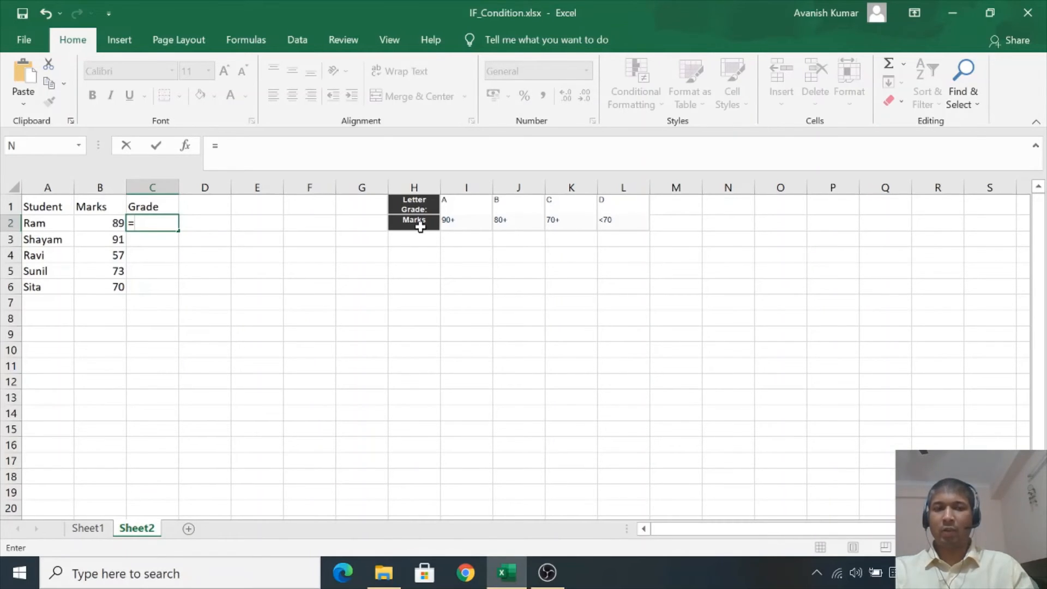
pyautogui.write('if(')
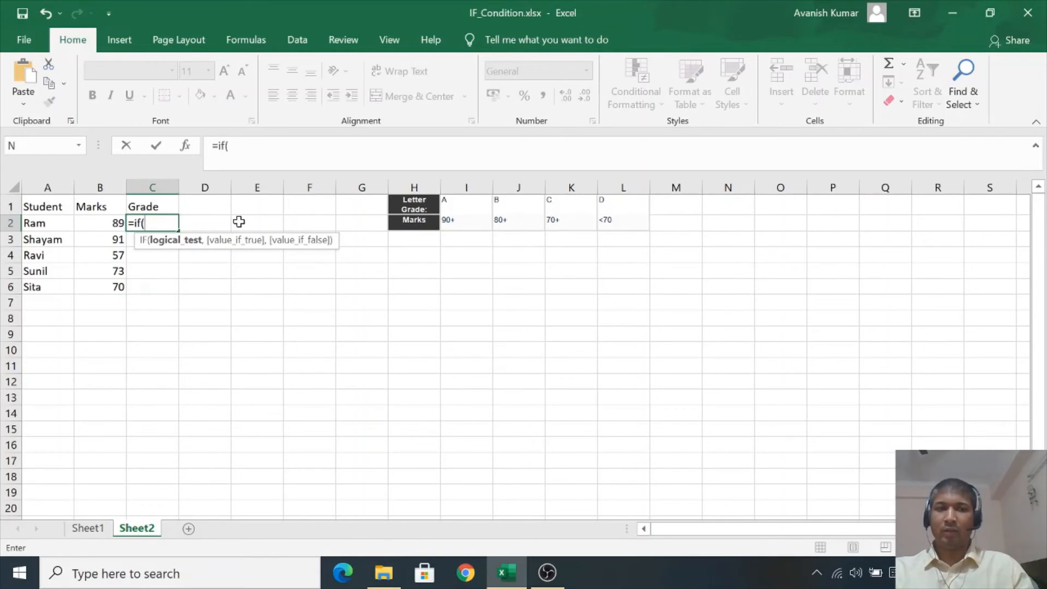
pyautogui.click(93, 223)
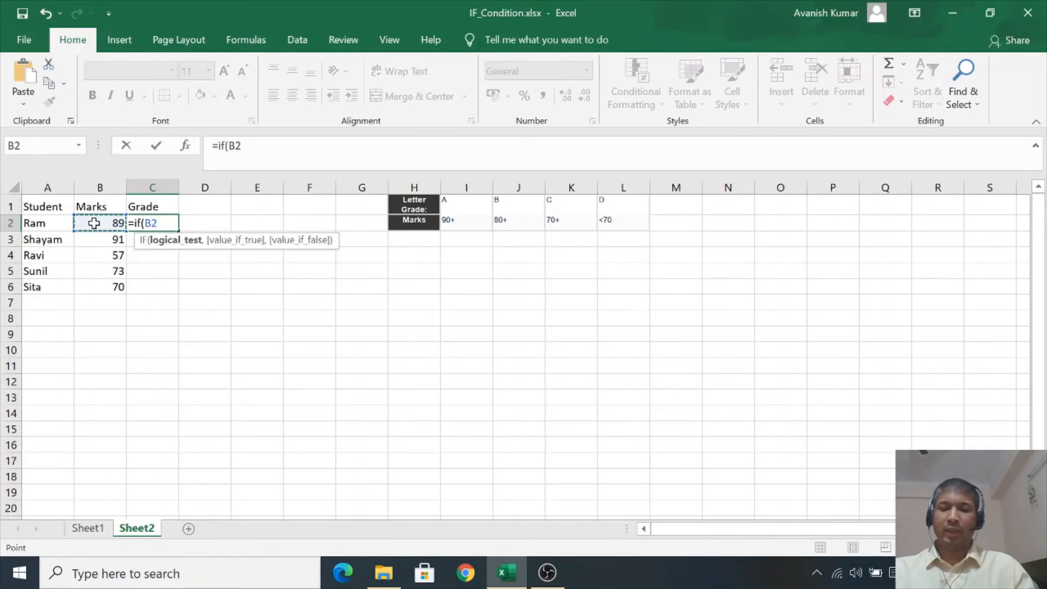
pyautogui.write('>90,')
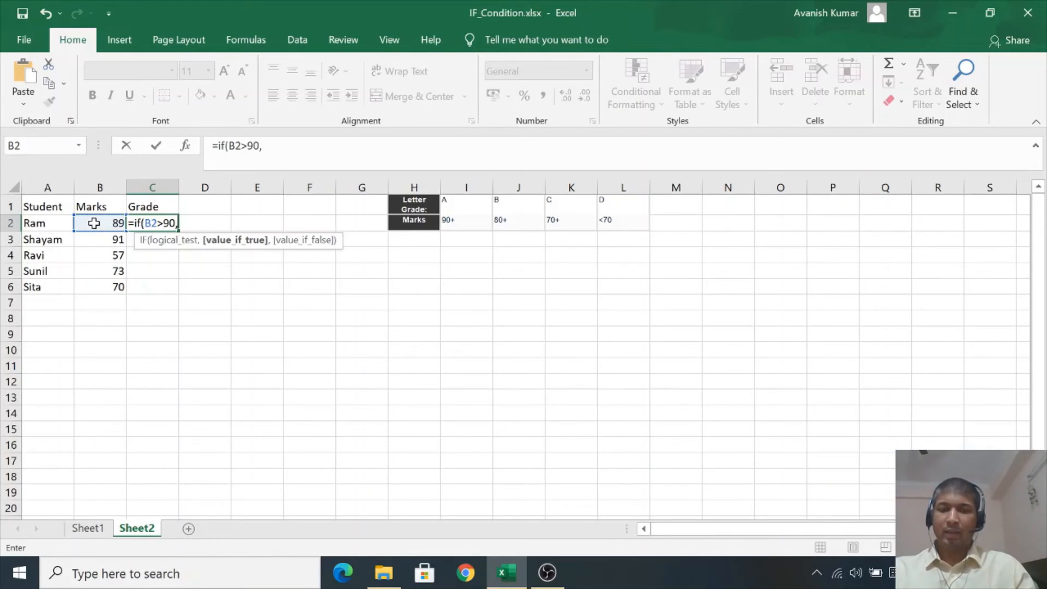
pyautogui.write('"A"')
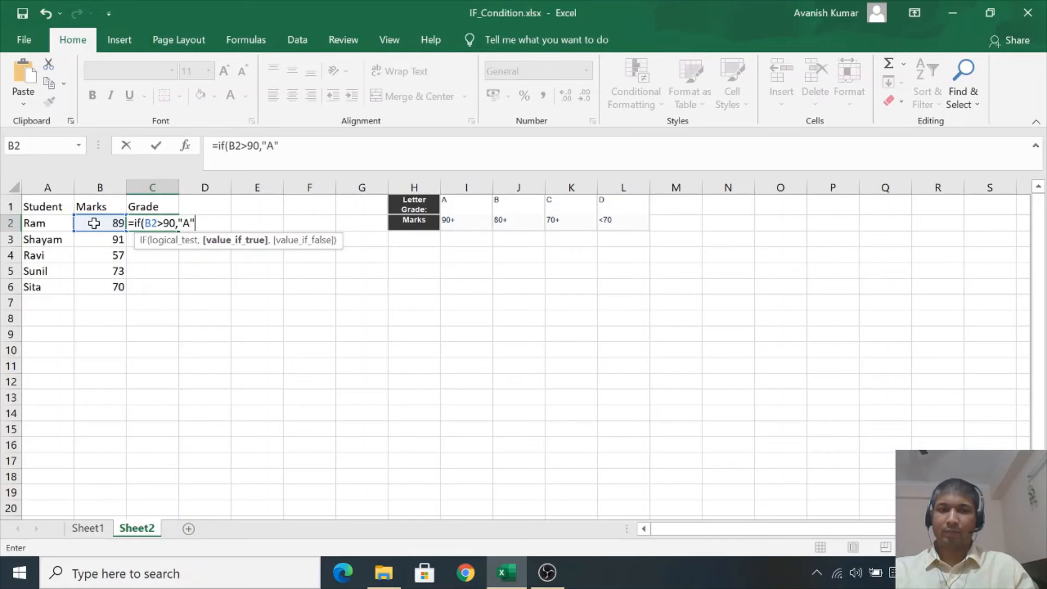
pyautogui.write(',')
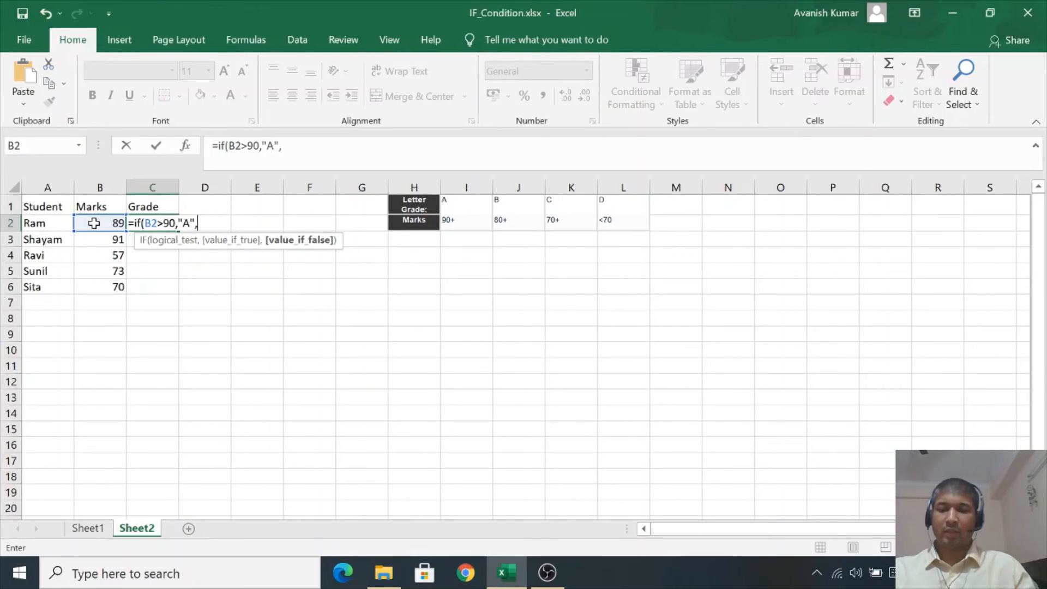
pyautogui.write('if')
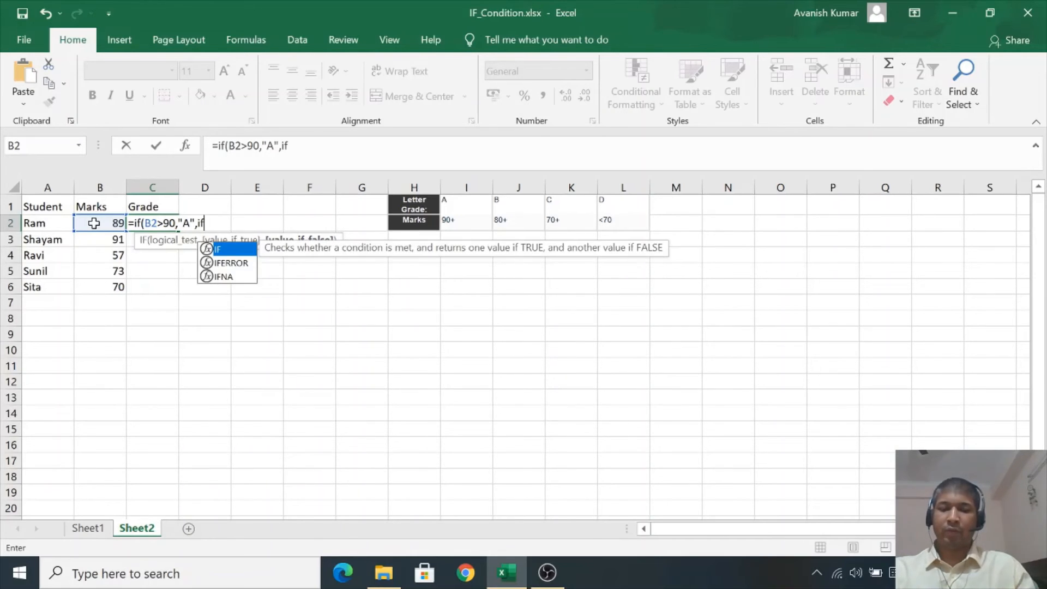
pyautogui.write('(')
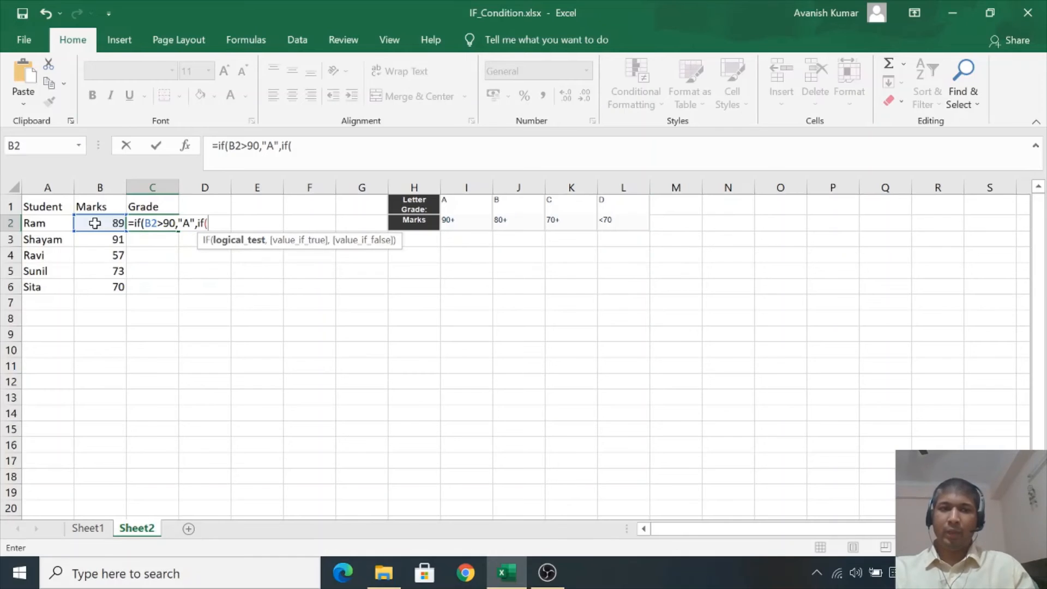
# - Nest a second IF in the false branch returning "B" when B2 is greater than 80
pyautogui.click(95, 223)
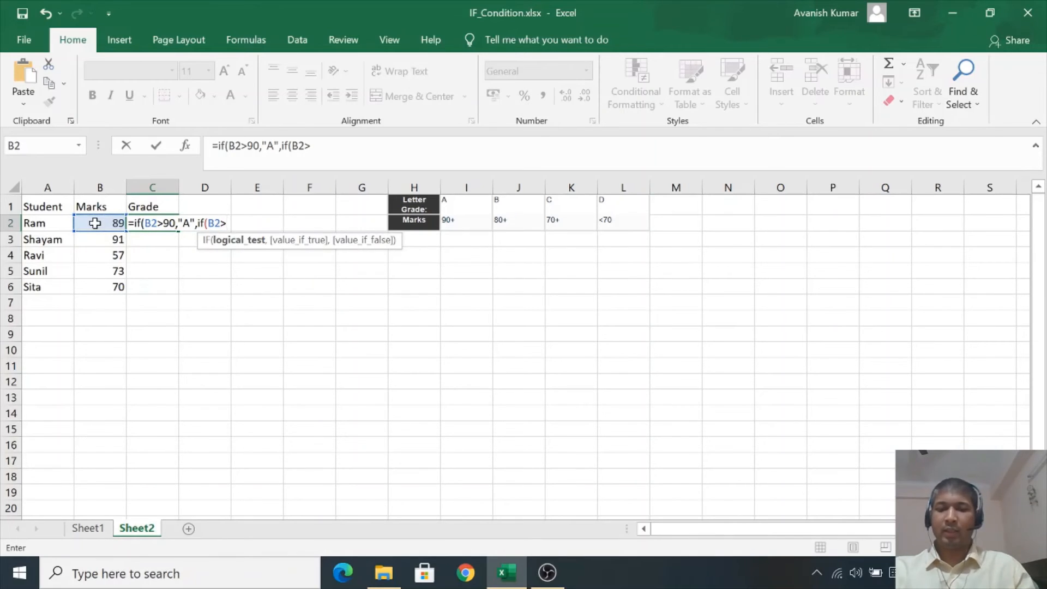
pyautogui.write('80,"')
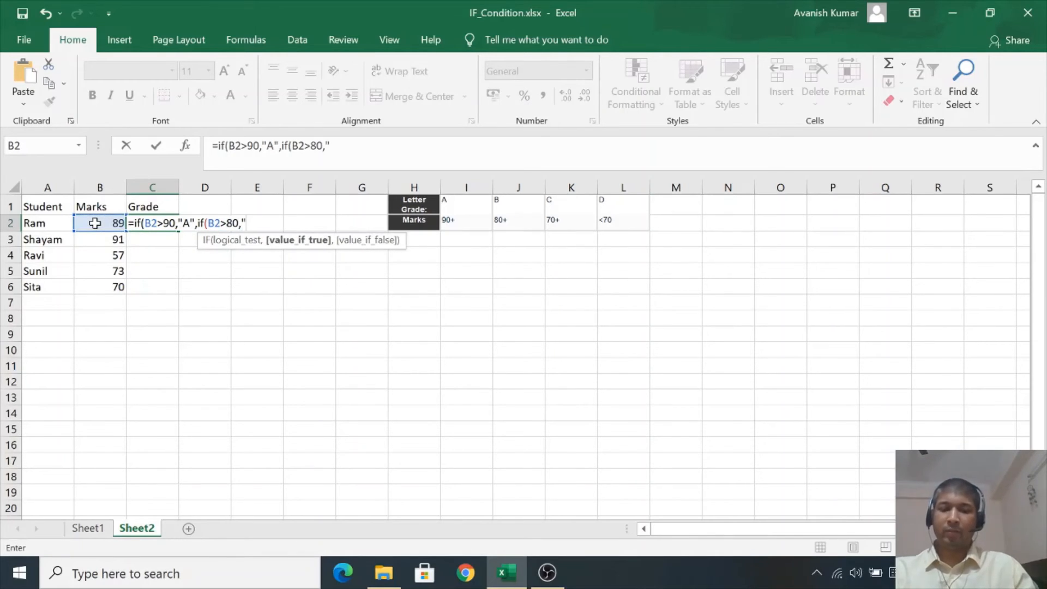
pyautogui.write('B",')
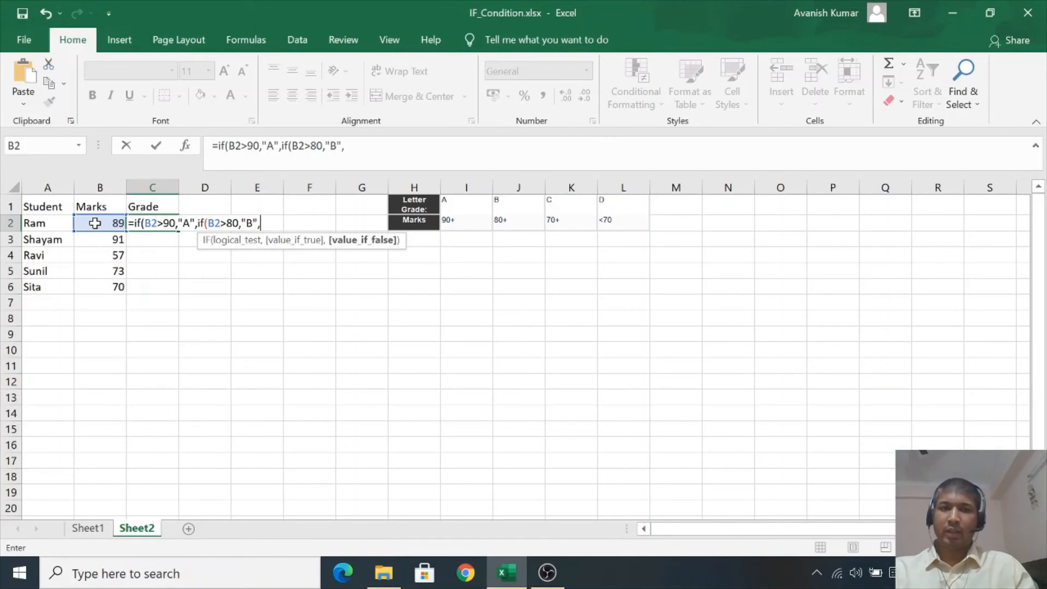
pyautogui.write('if')
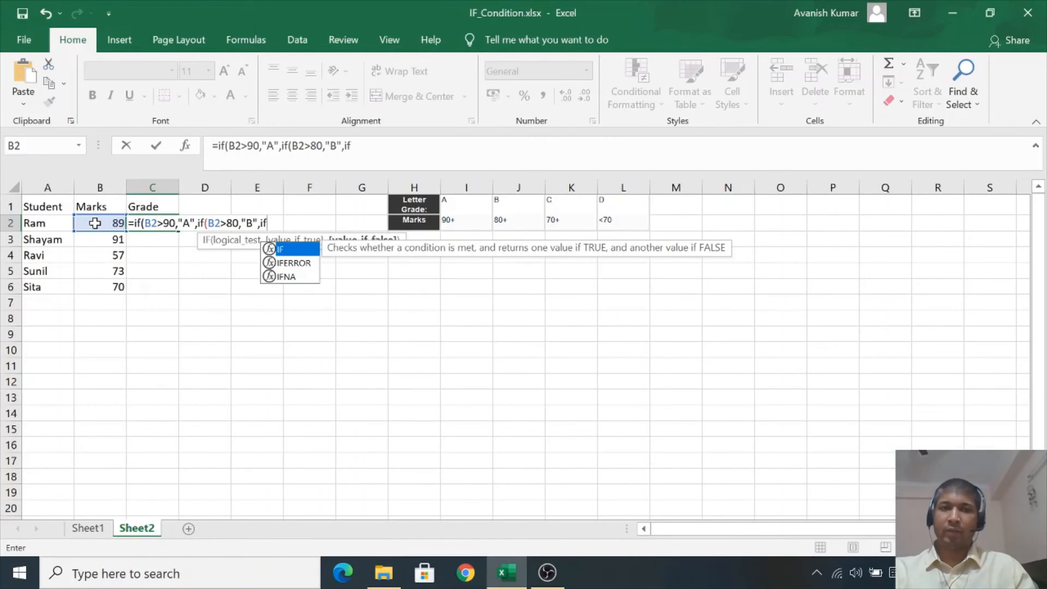
pyautogui.write('(')
# - Nest a third IF returning "C" when B2 exceeds 70, otherwise "D", close the brackets and enter the formula
pyautogui.click(88, 223)
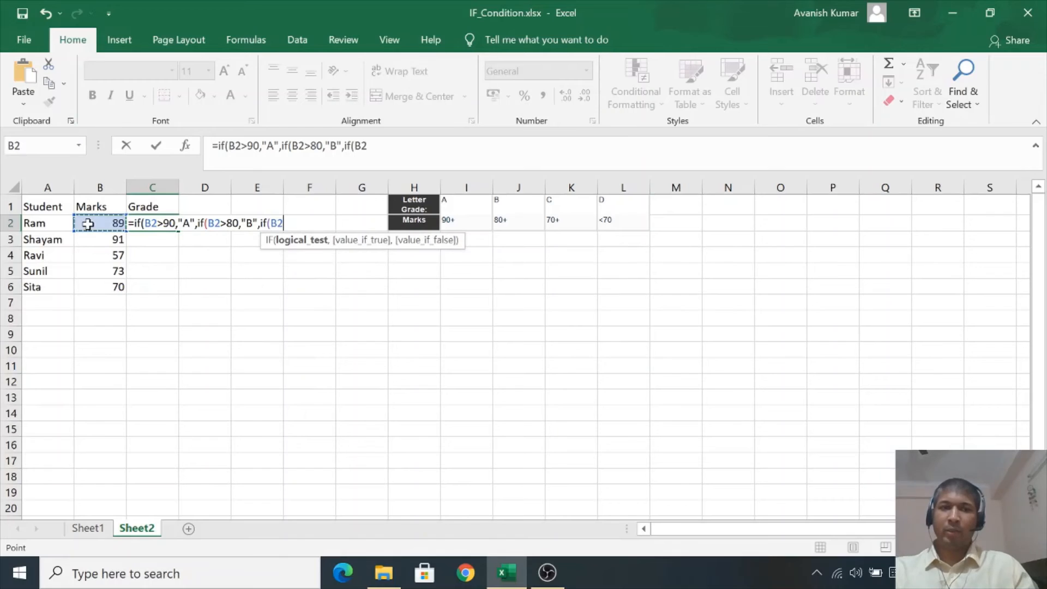
pyautogui.write('>70')
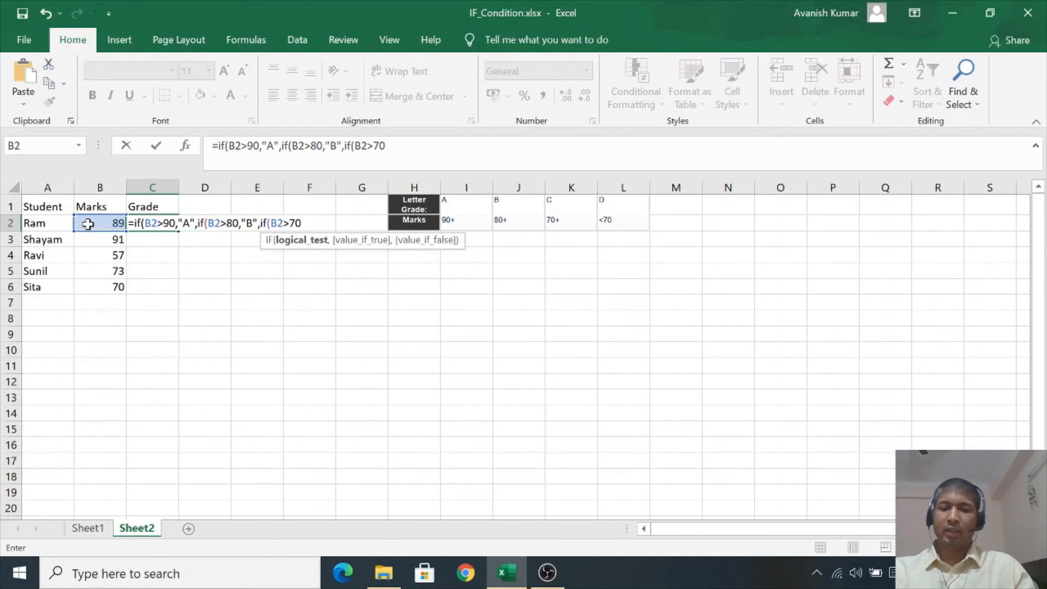
pyautogui.write(',"')
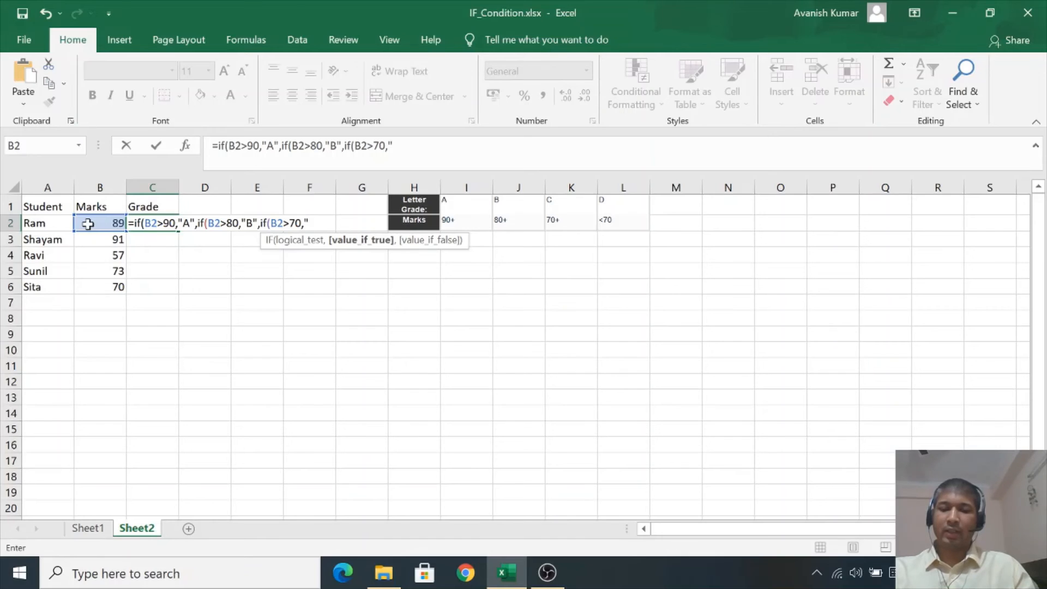
pyautogui.write('C"')
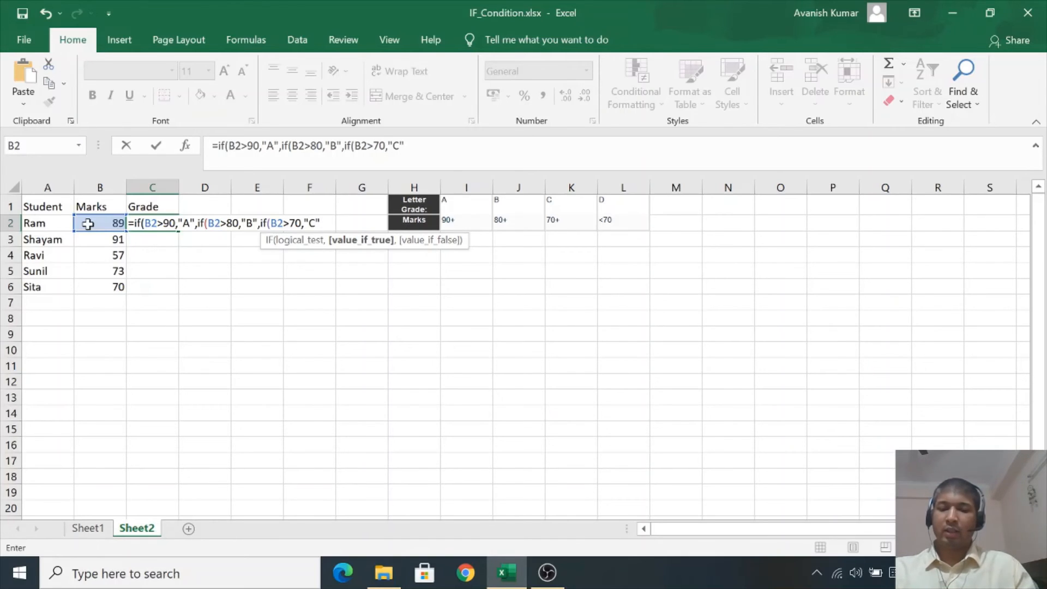
pyautogui.write(',"')
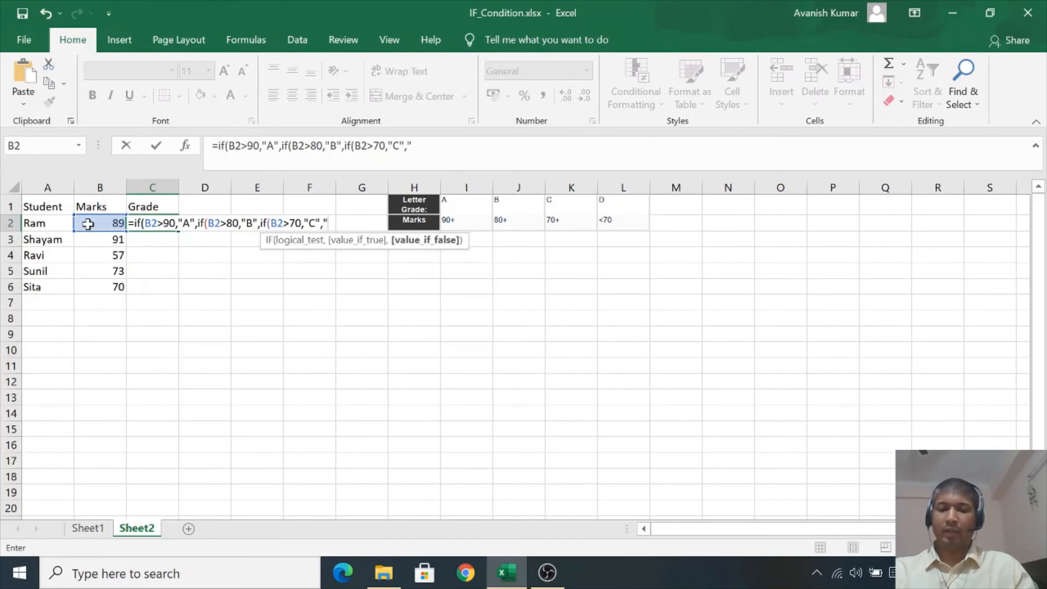
pyautogui.write('D"))')
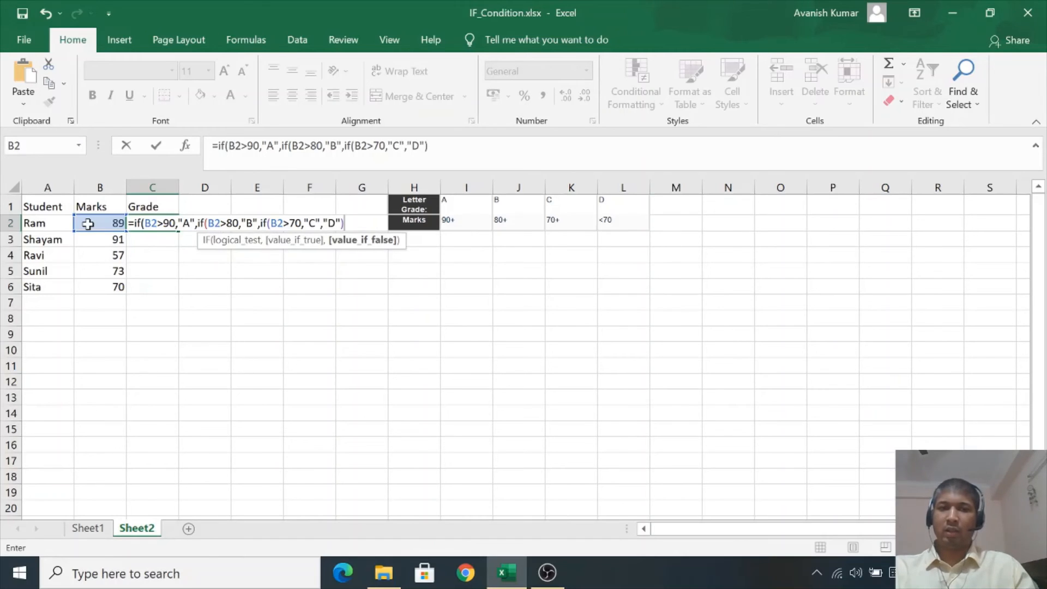
pyautogui.write(')')
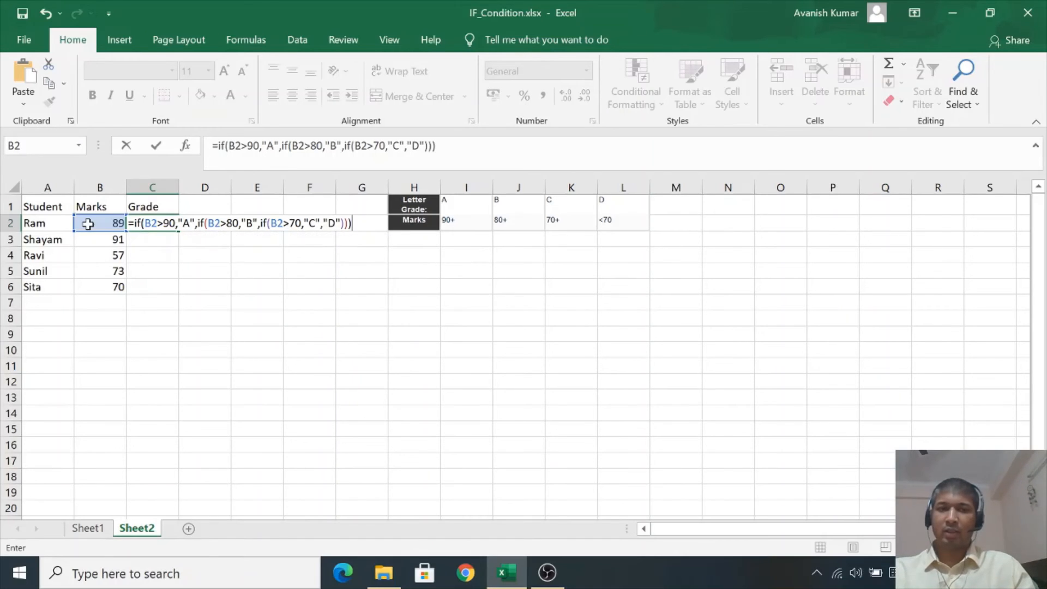
pyautogui.press('Return')
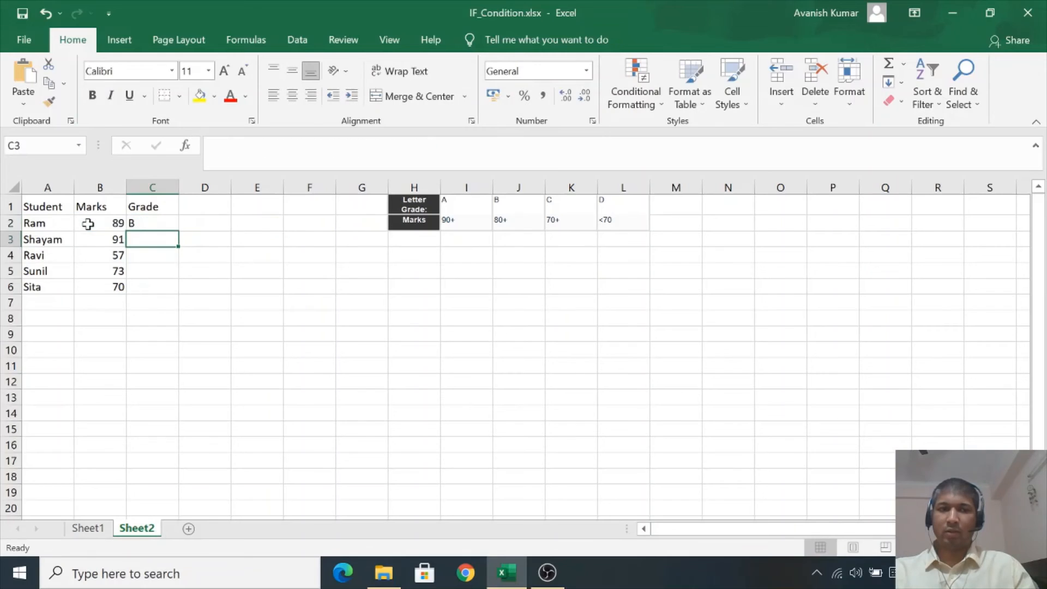
# - Fill the Grade formula down from C2 to C6 for the remaining students
pyautogui.press('Up')
pyautogui.press('Left')
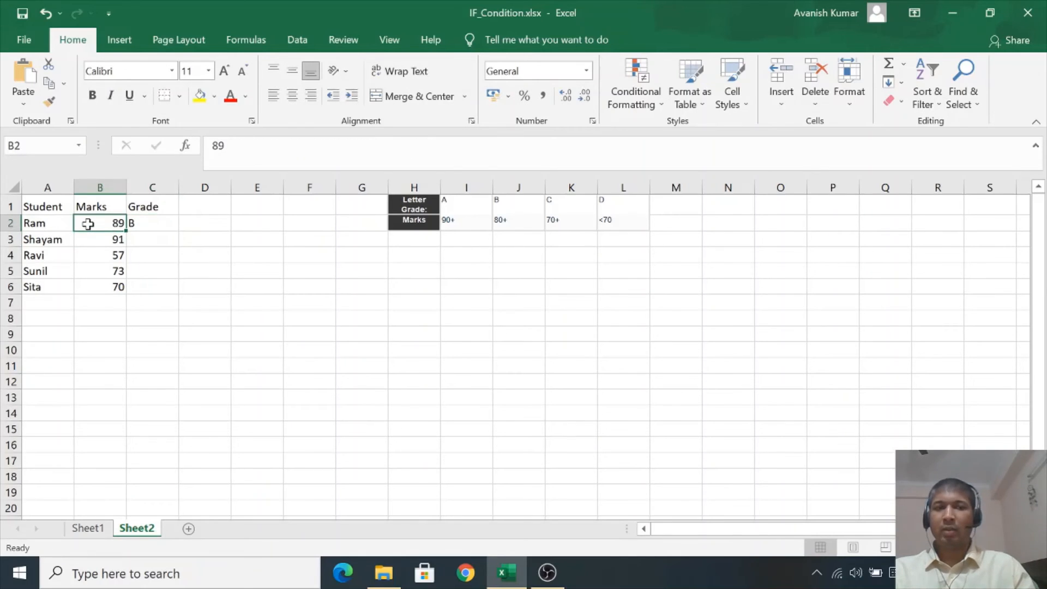
pyautogui.press('Right')
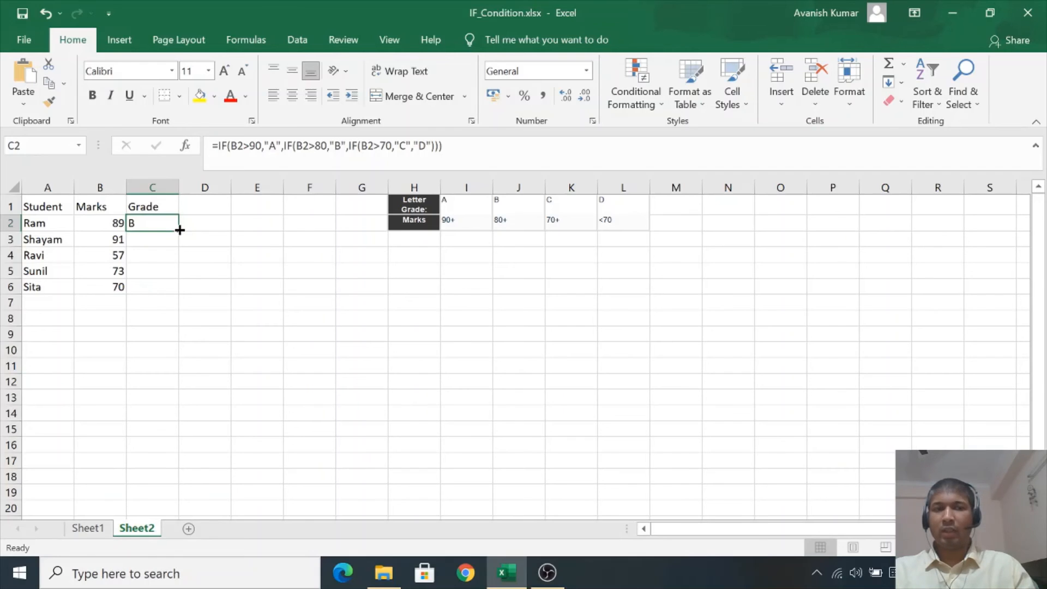
pyautogui.click(48, 285)
pyautogui.click(103, 288)
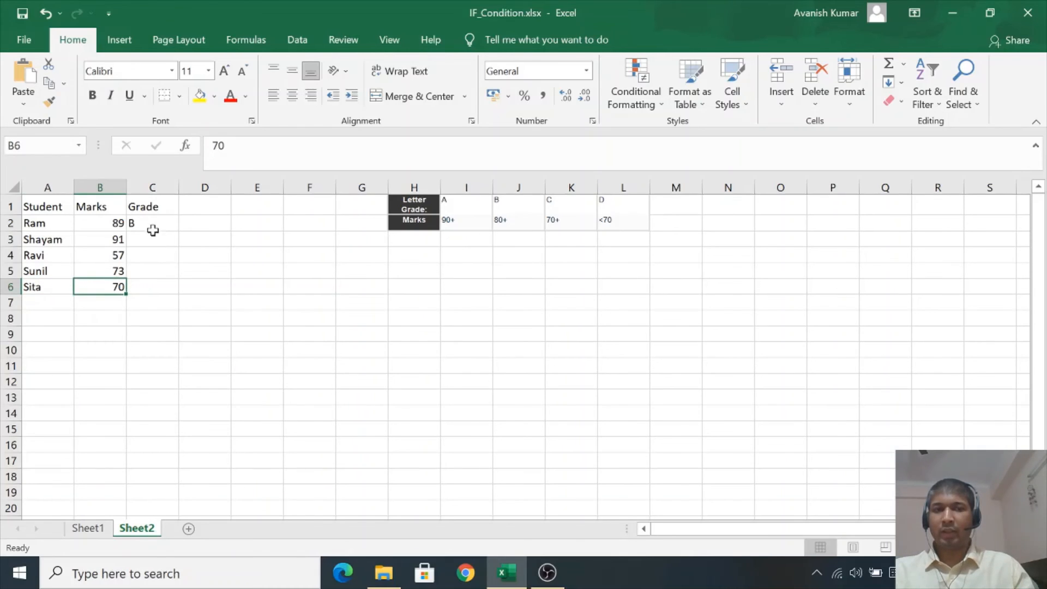
pyautogui.click(148, 224)
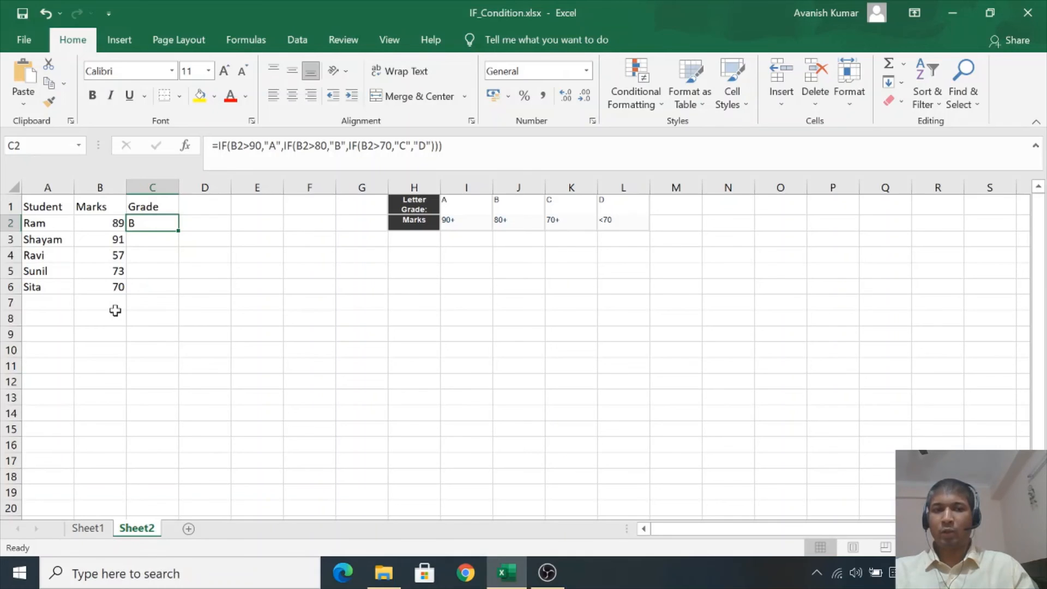
pyautogui.doubleClick(179, 231)
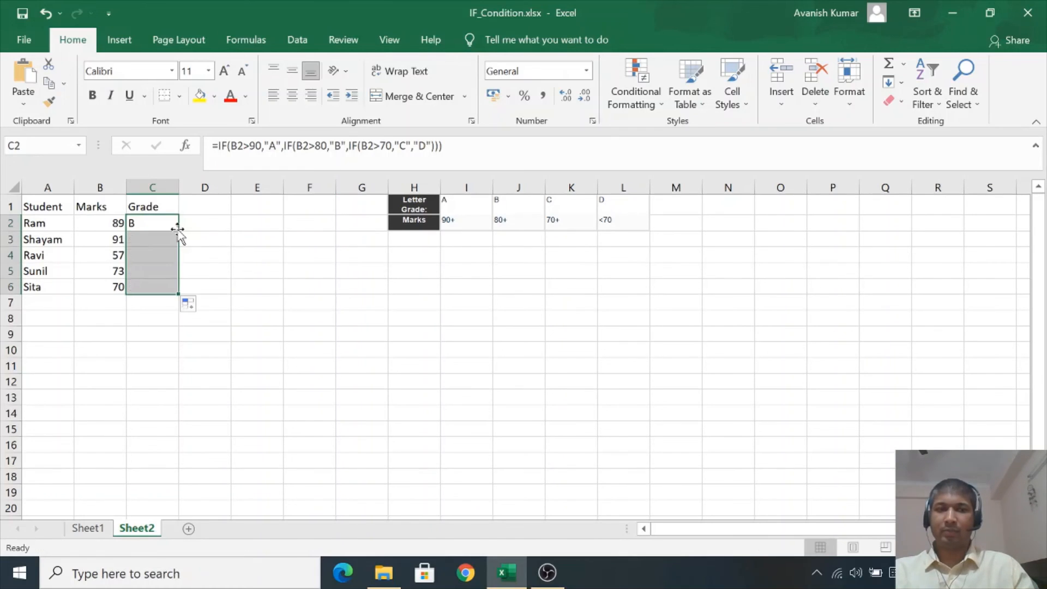
# - Step through each student's Marks and Grade to check the results against the letter grade thresholds
pyautogui.click(97, 241)
pyautogui.press('Right')
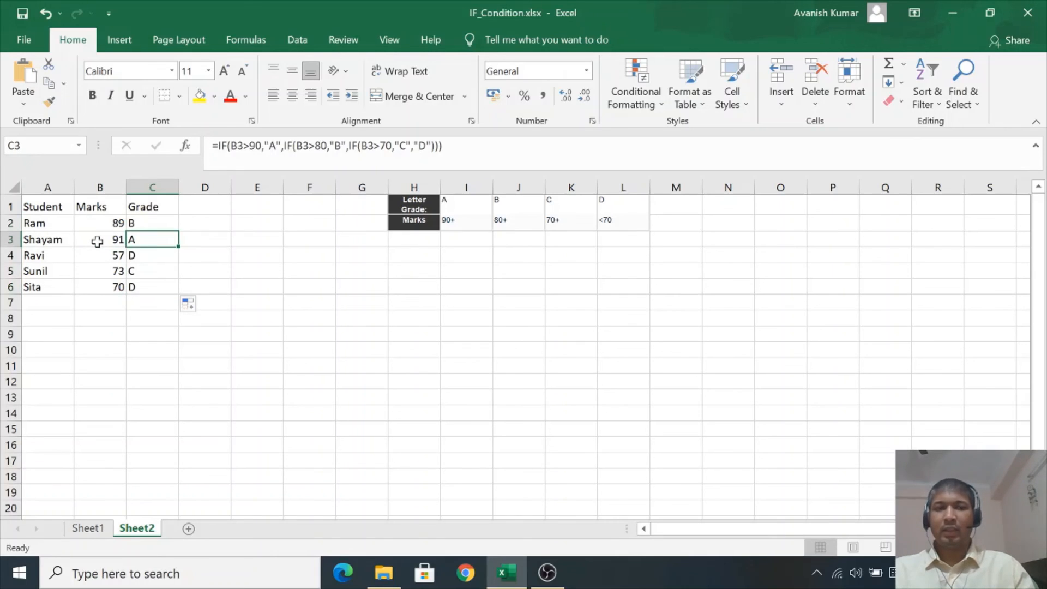
pyautogui.press('Down')
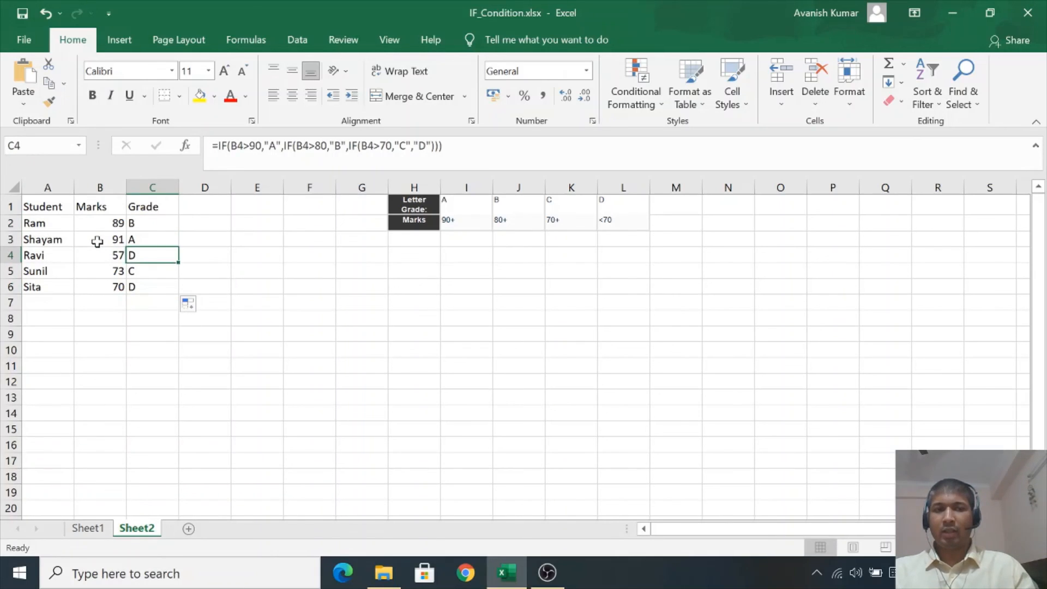
pyautogui.press('Left')
pyautogui.press('Left')
pyautogui.press('Right')
pyautogui.press('Right')
pyautogui.press('Down')
pyautogui.press('Left')
pyautogui.press('Left')
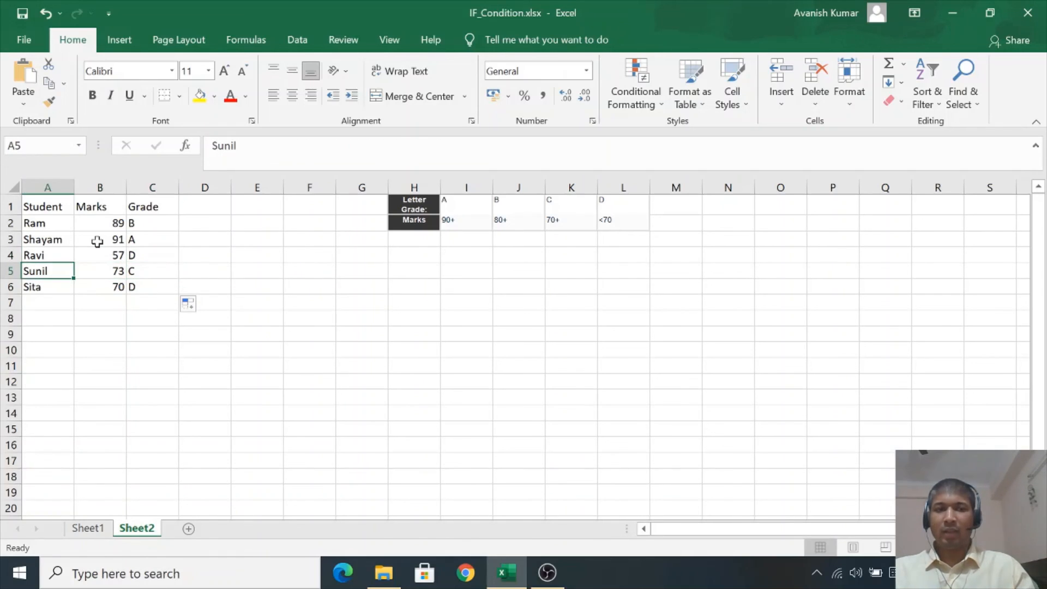
pyautogui.press('Right')
pyautogui.press('Right')
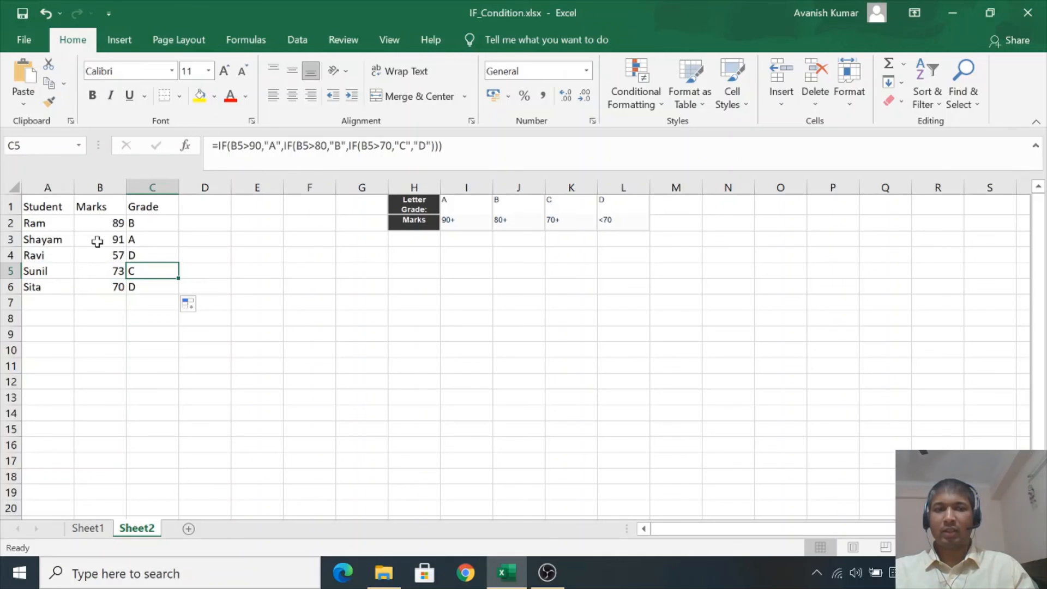
pyautogui.press('Down')
pyautogui.press('Left')
pyautogui.press('Left')
pyautogui.press('Right')
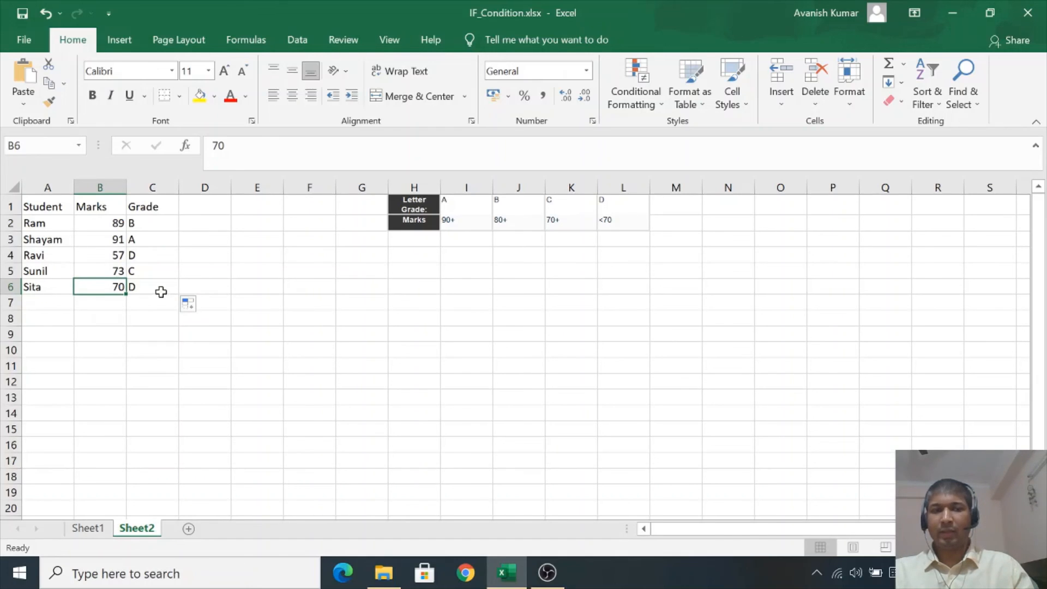
pyautogui.click(161, 291)
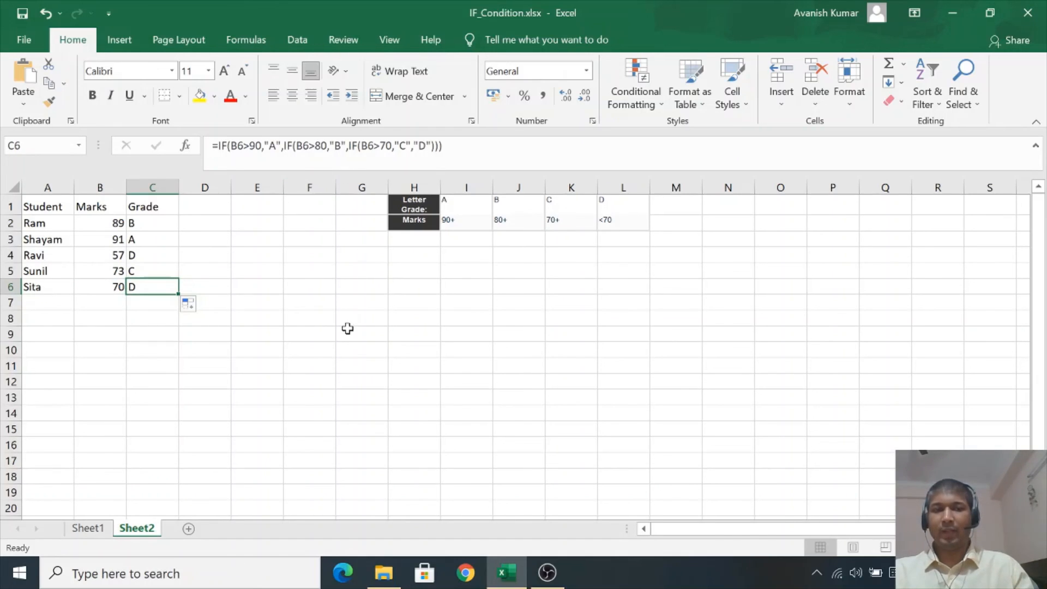